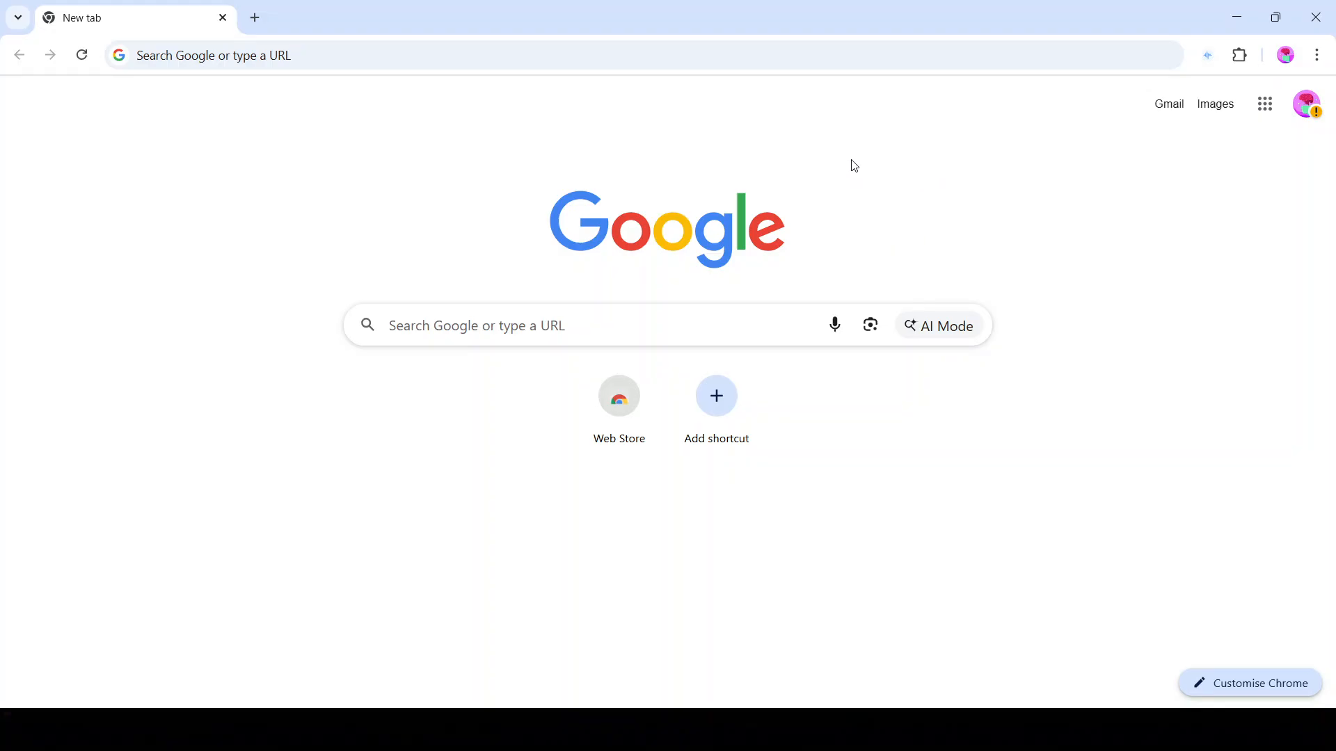
Open Gmail and expand the folder list to show all mail folders and label options.
left_click(1174, 106)
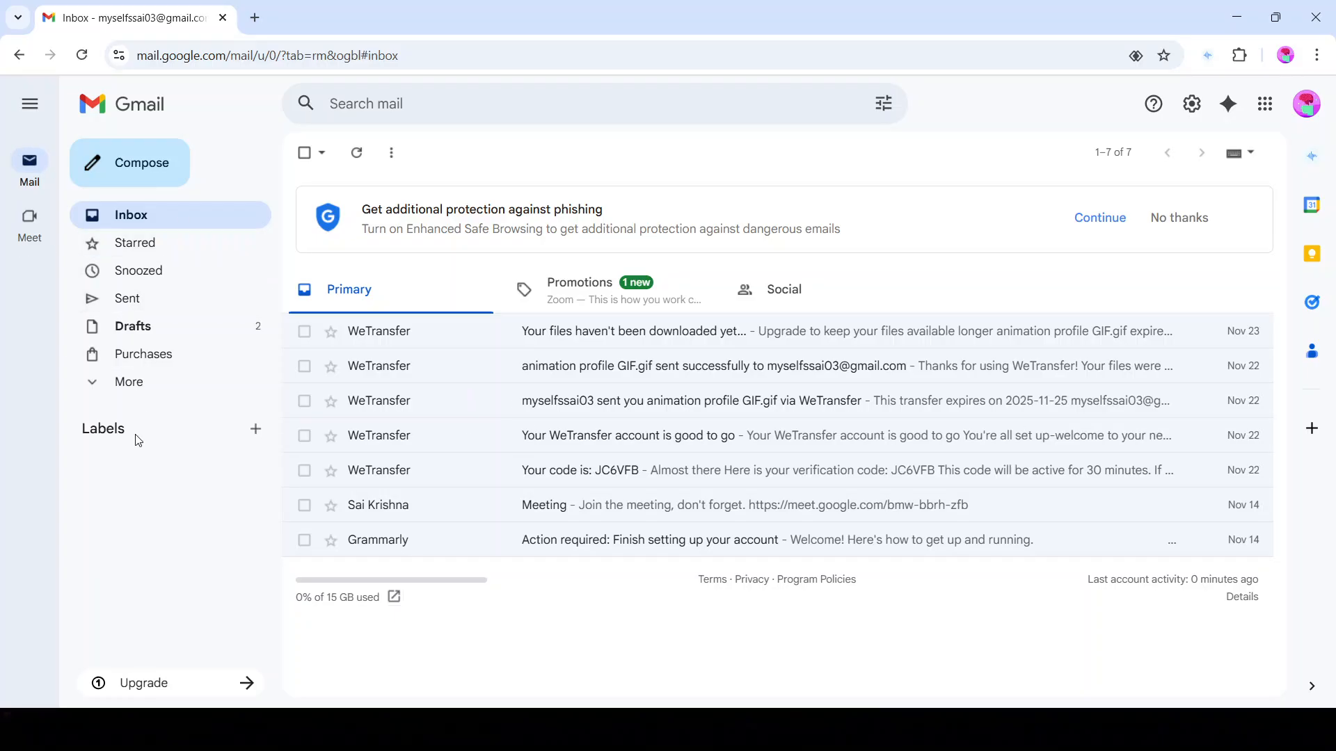
left_click(149, 386)
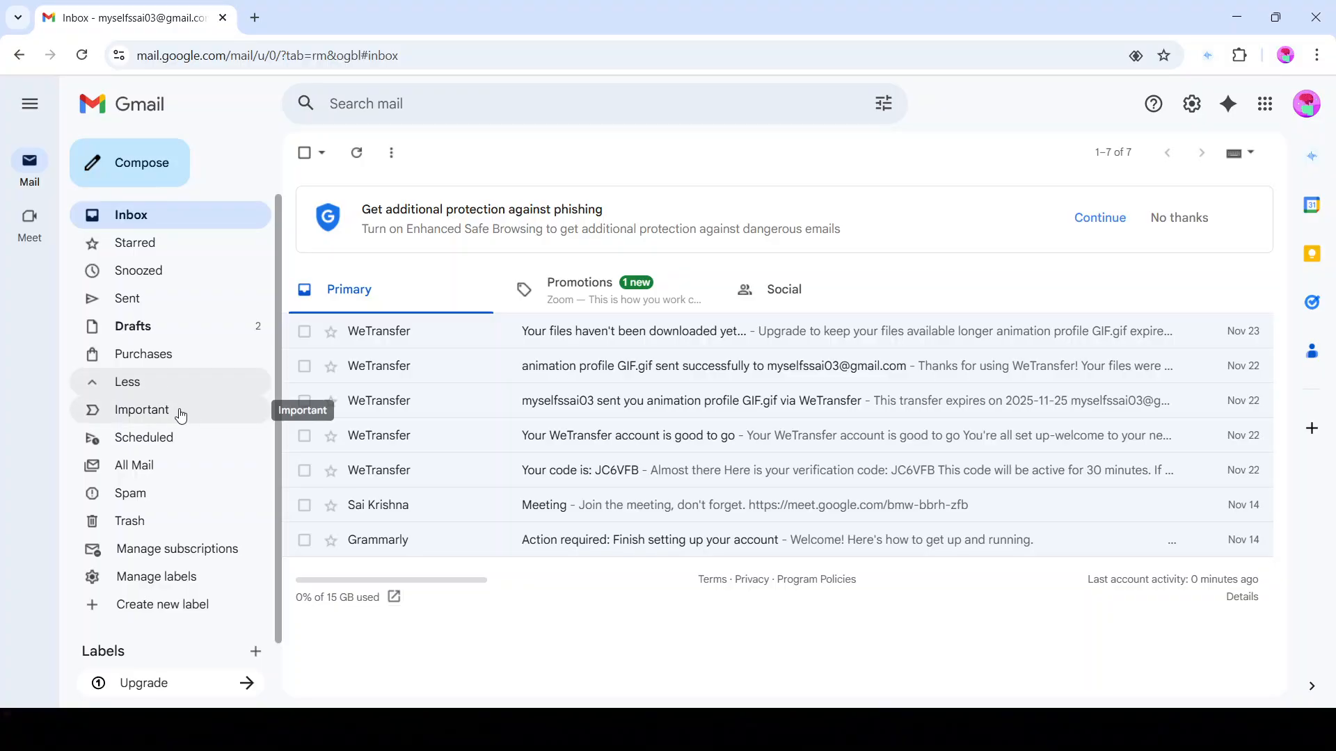
scroll(208, 557, "down", 1)
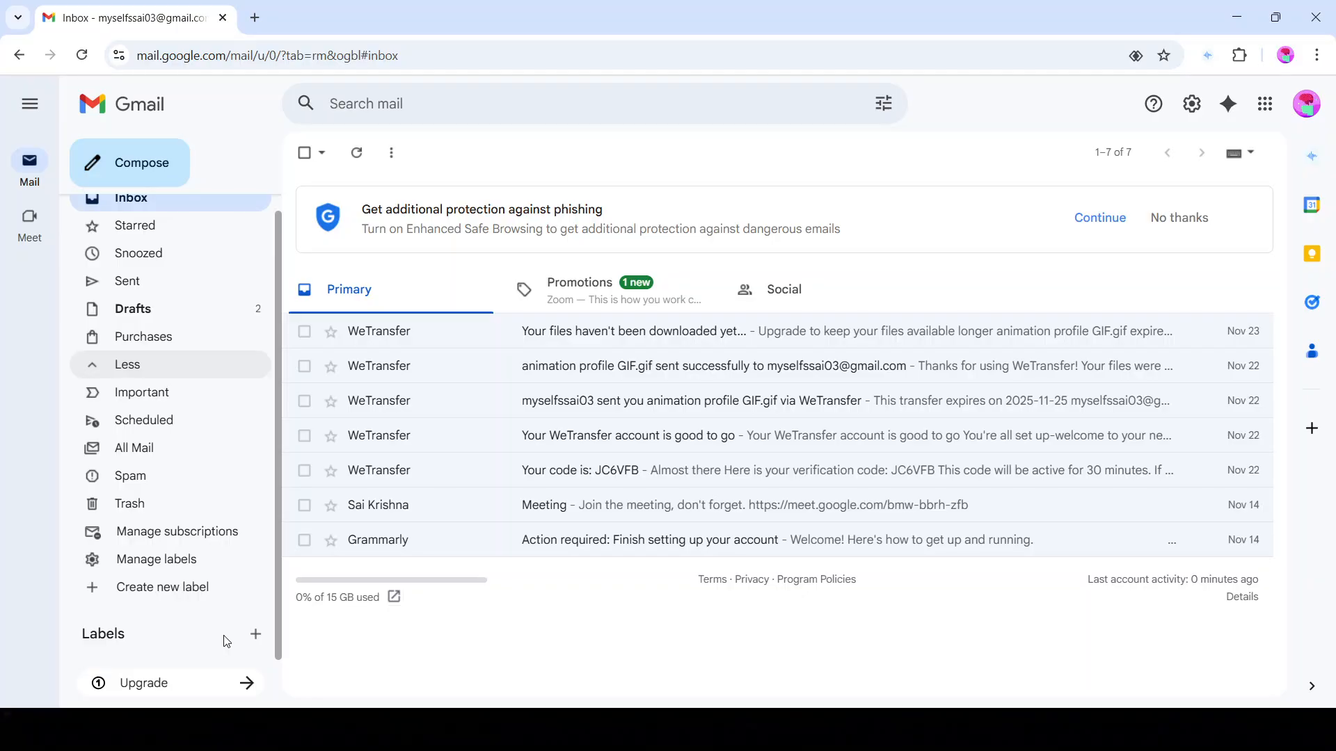
left_click(167, 365)
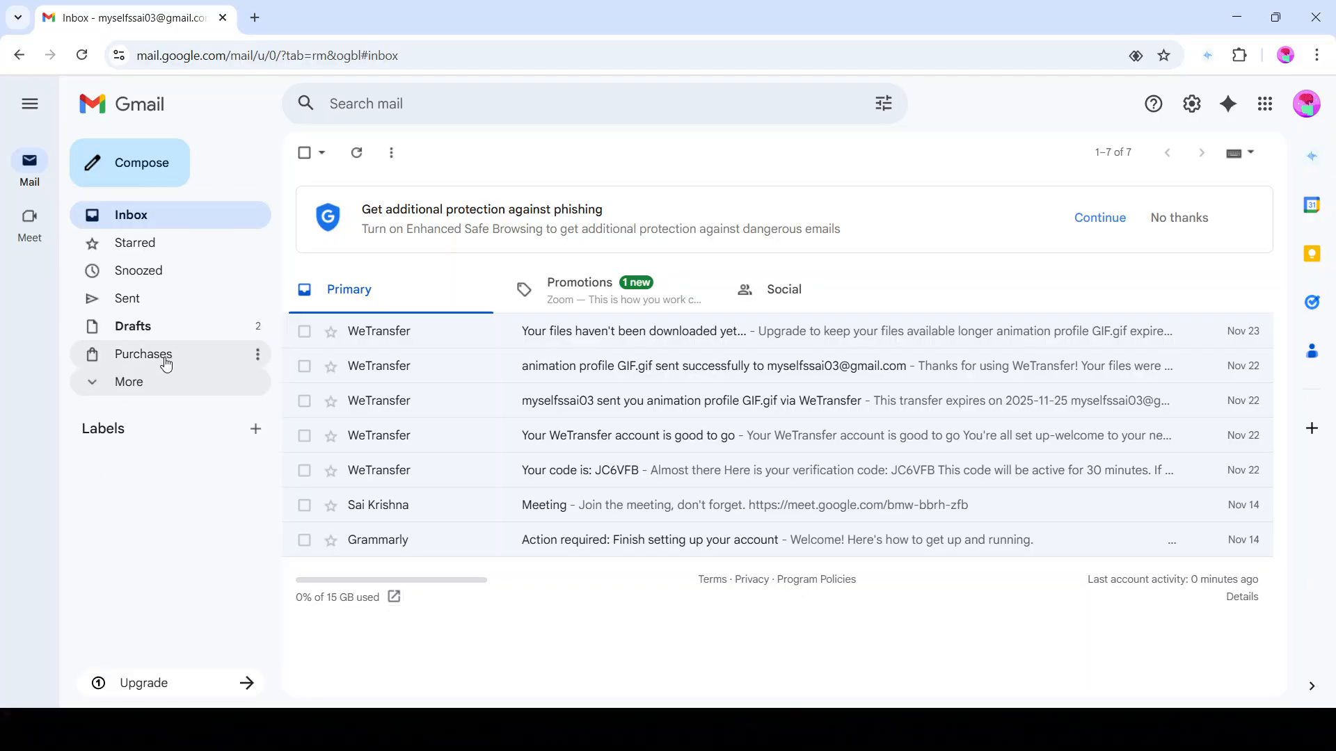
left_click(164, 384)
scroll(170, 445, "down", 1)
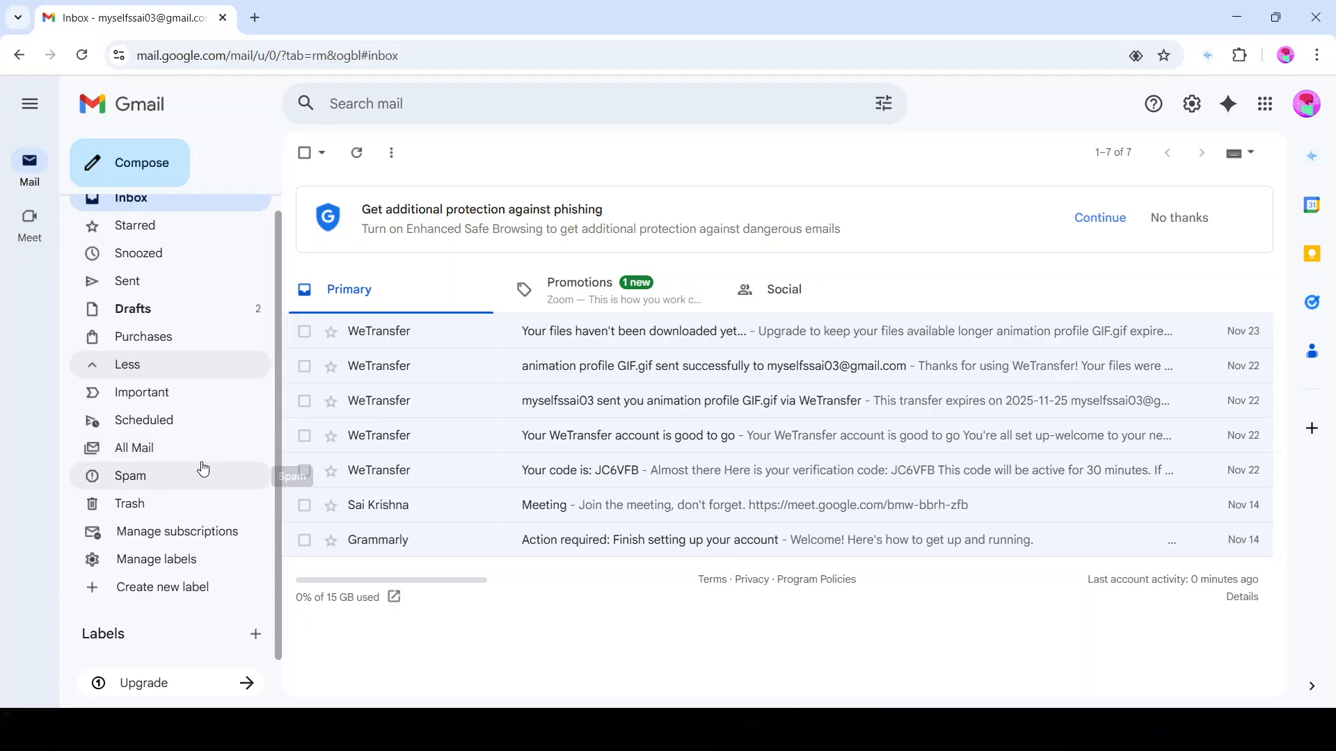
Create a new label named Family without nesting it under a parent label.
left_click(153, 586)
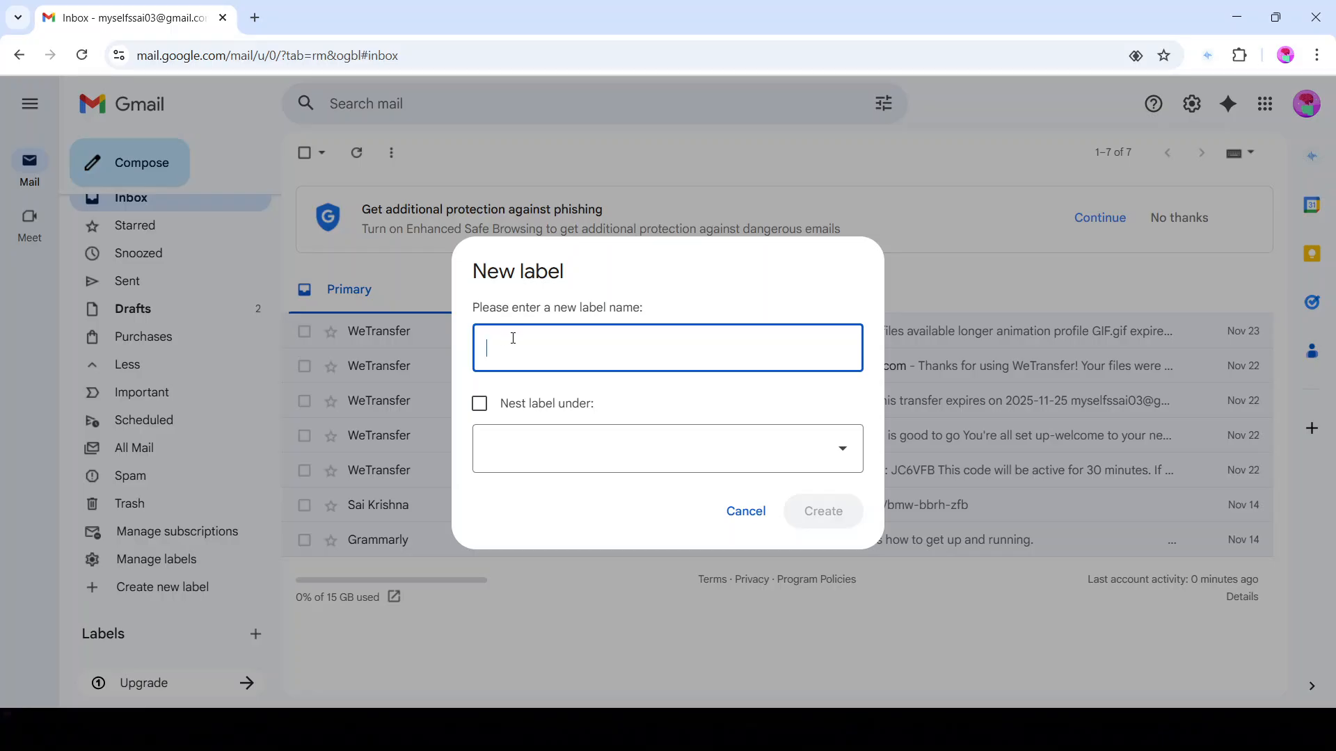
type("amily")
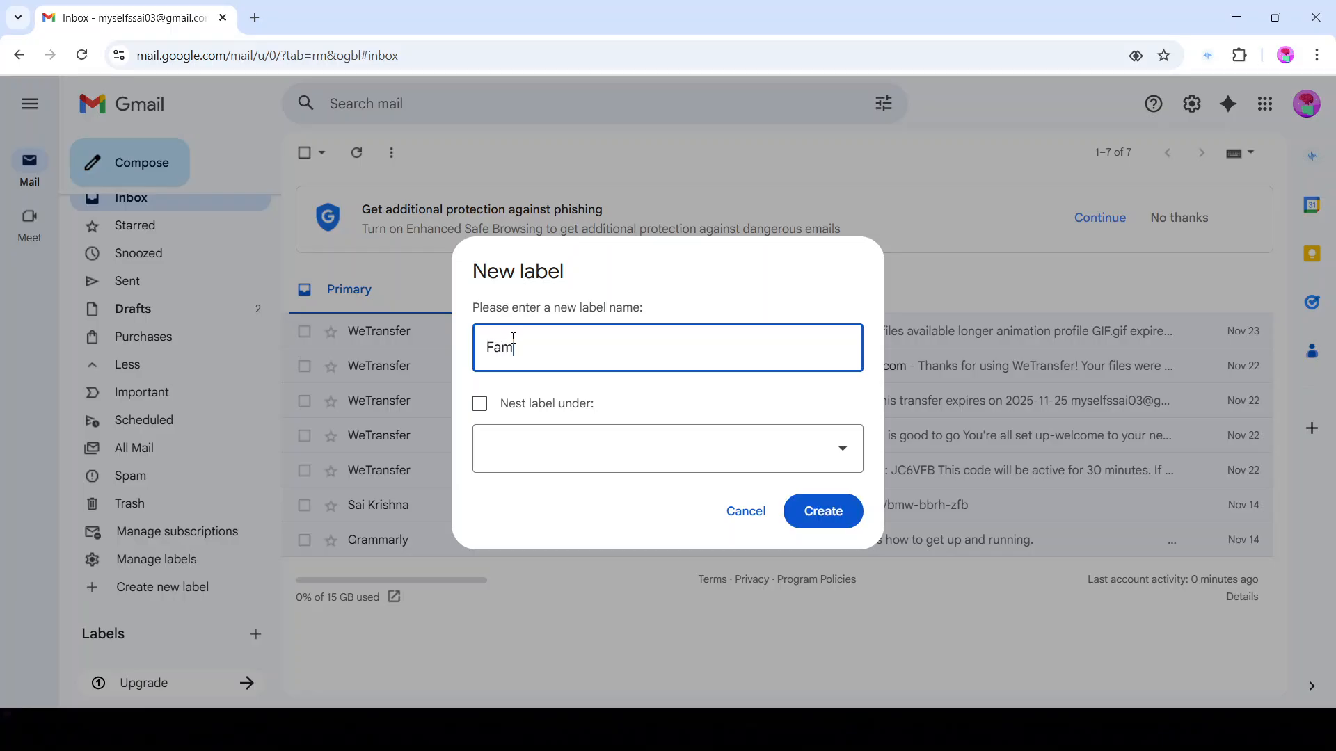
left_click(479, 403)
left_click(610, 450)
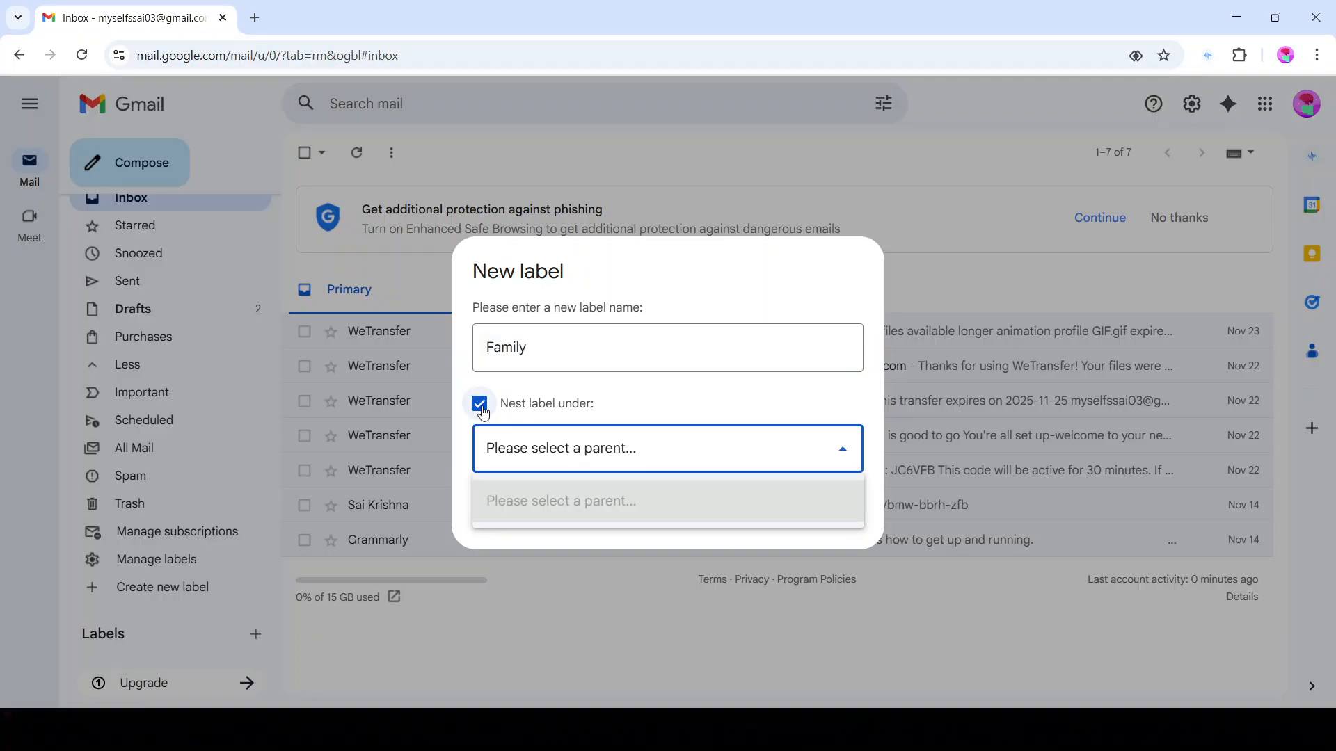
left_click(480, 404)
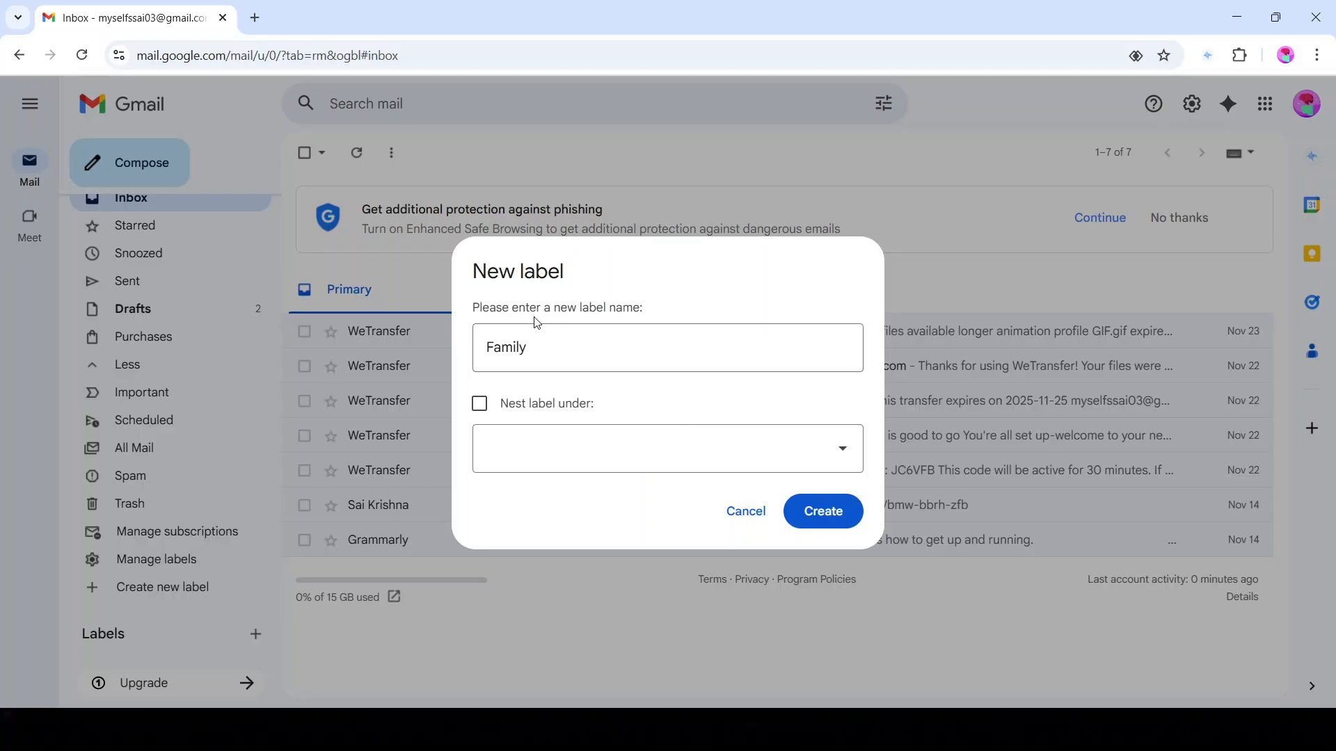
left_click(824, 511)
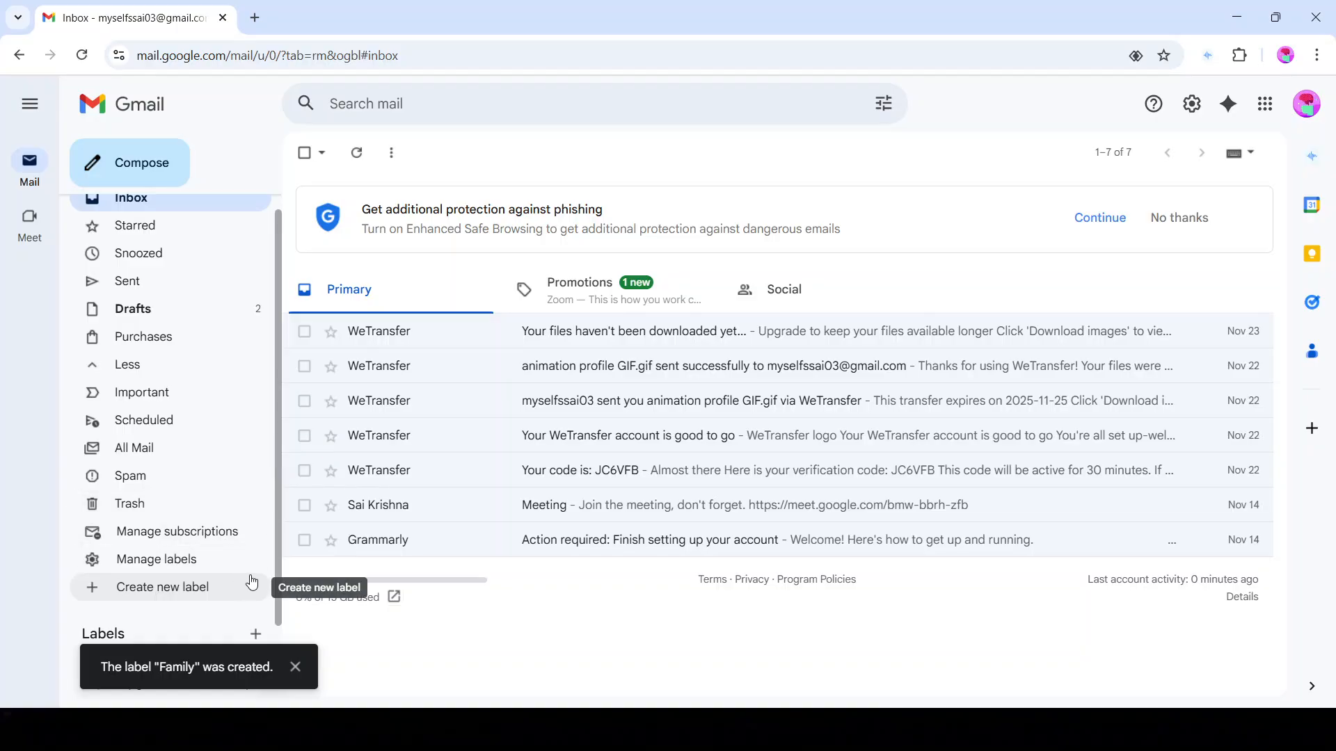
Open the Family label and examine the search and filter criteria available for it.
scroll(277, 453, "down", 1)
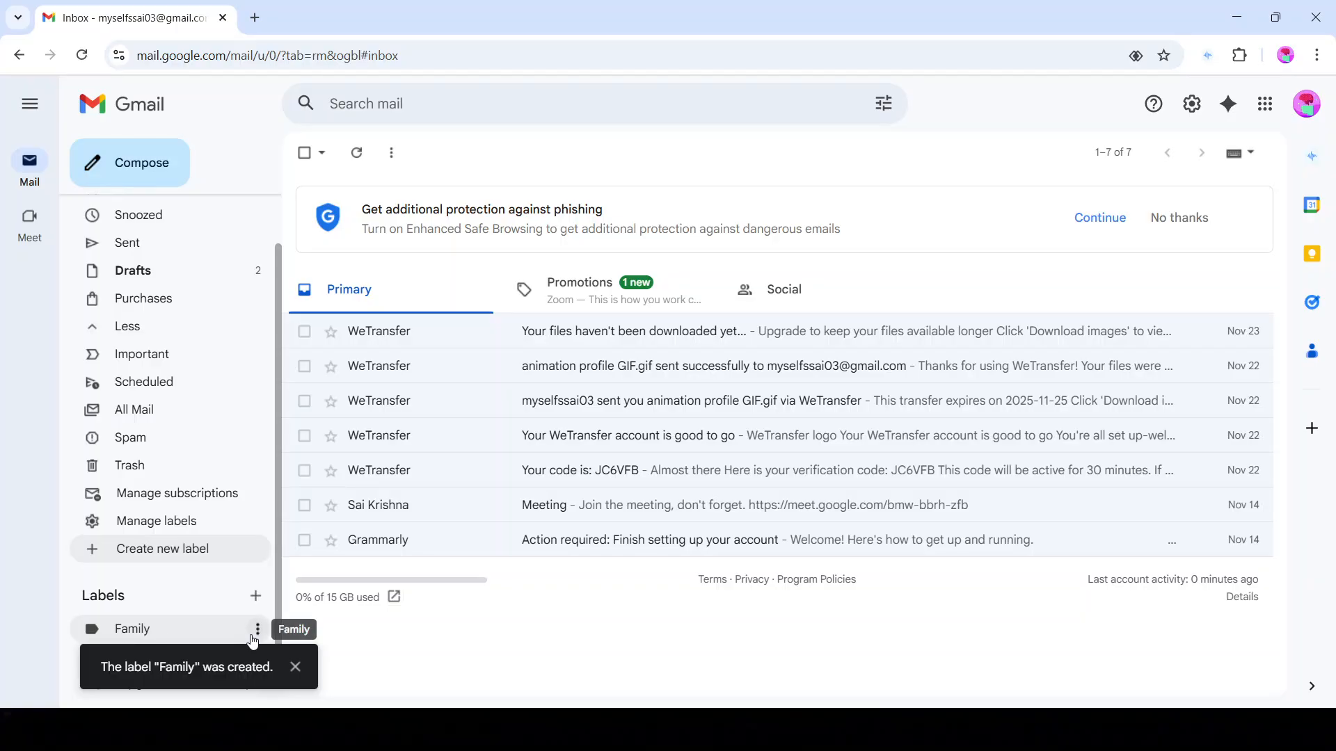
left_click(202, 630)
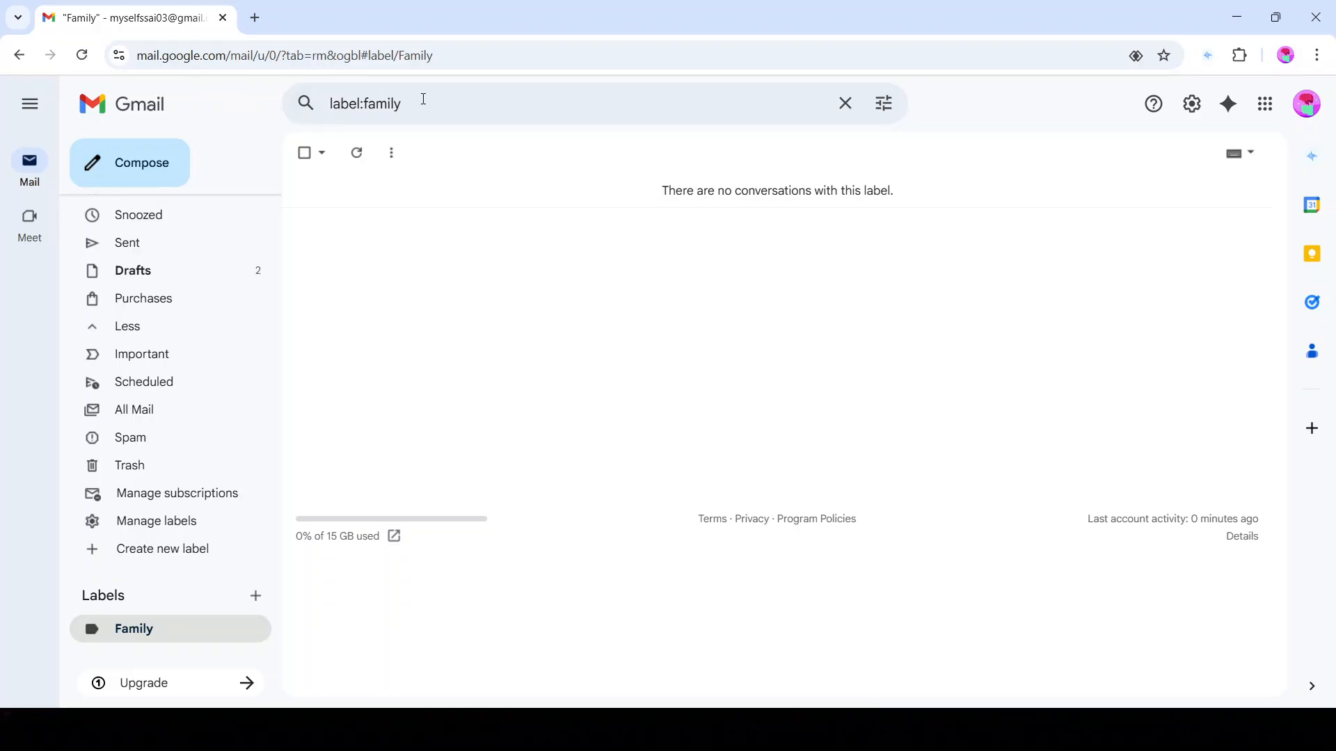
left_click(883, 104)
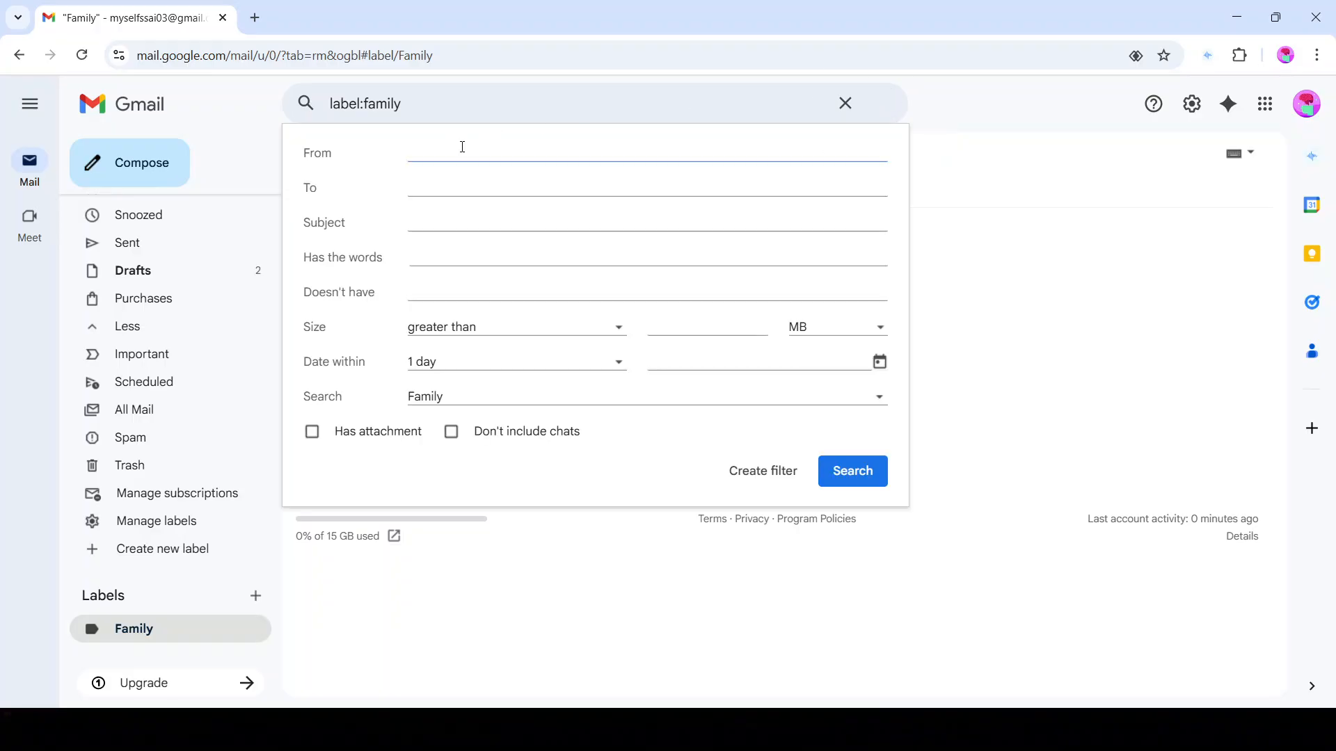
left_click(444, 225)
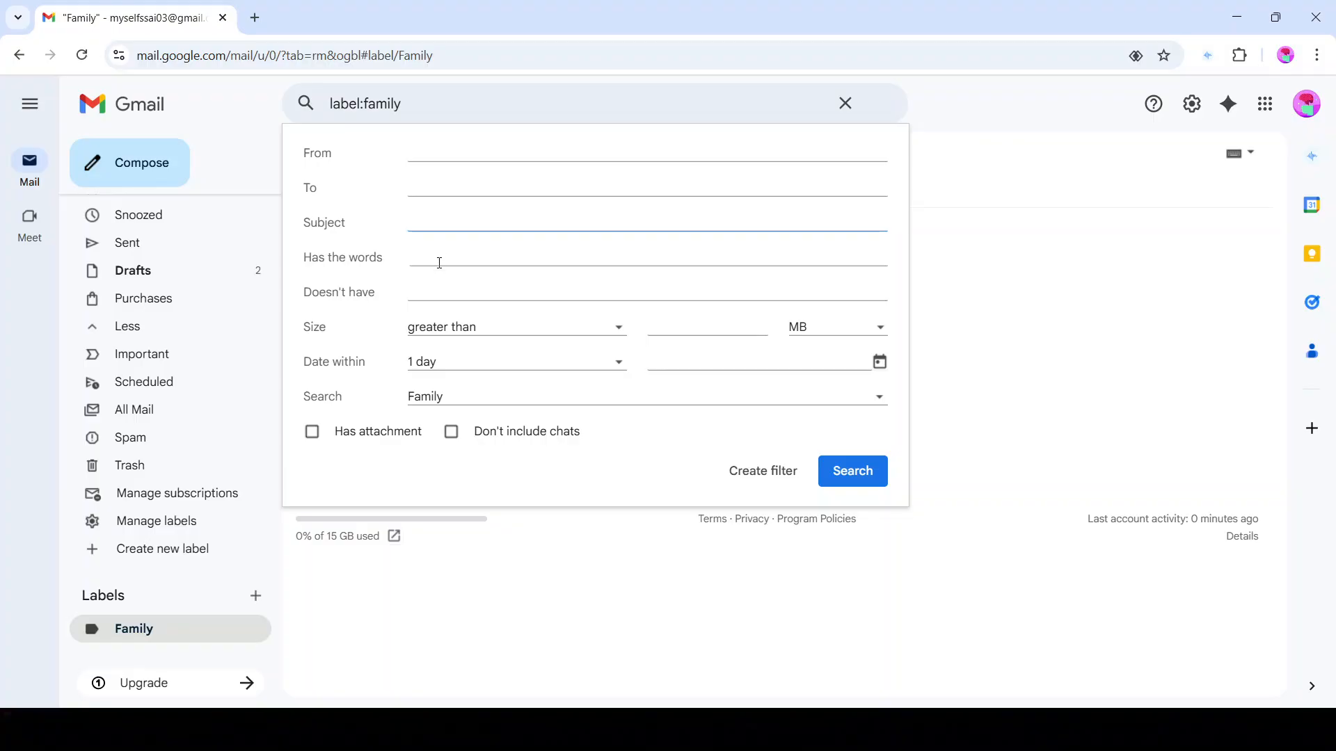
left_click(481, 252)
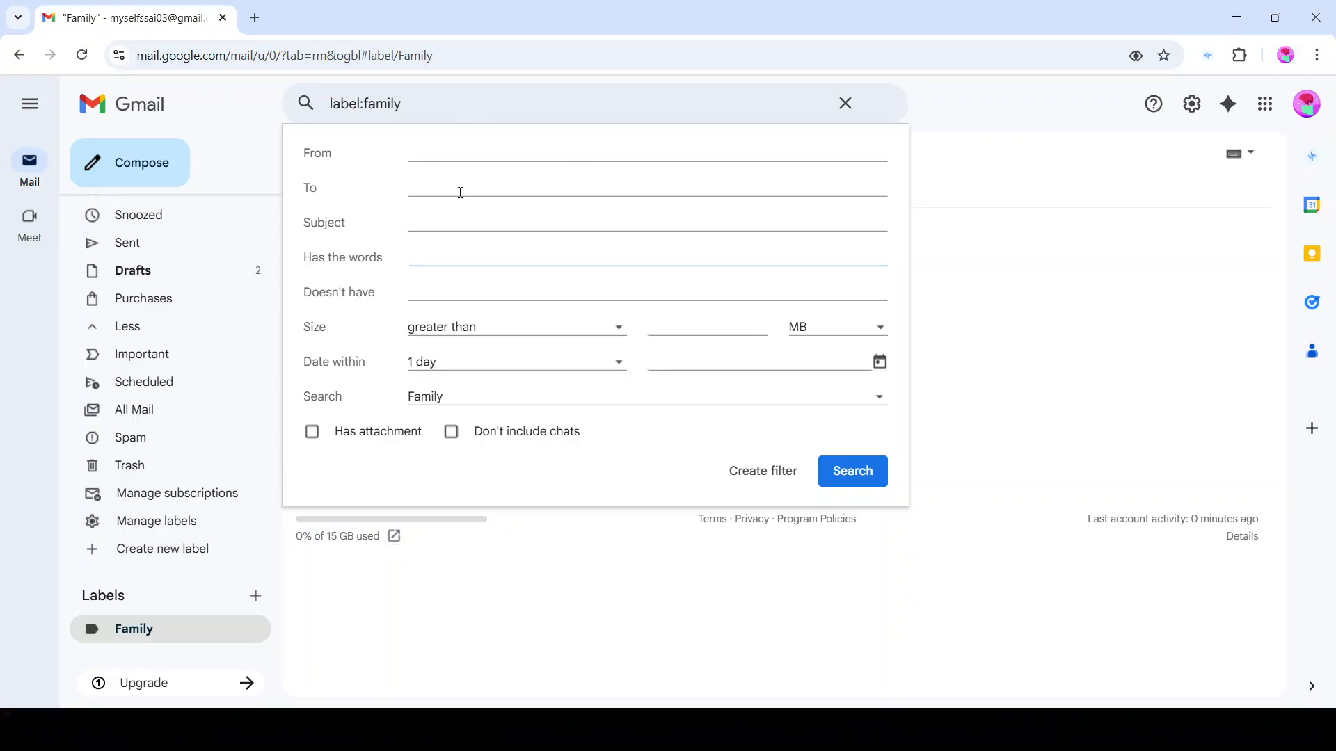
left_click(979, 155)
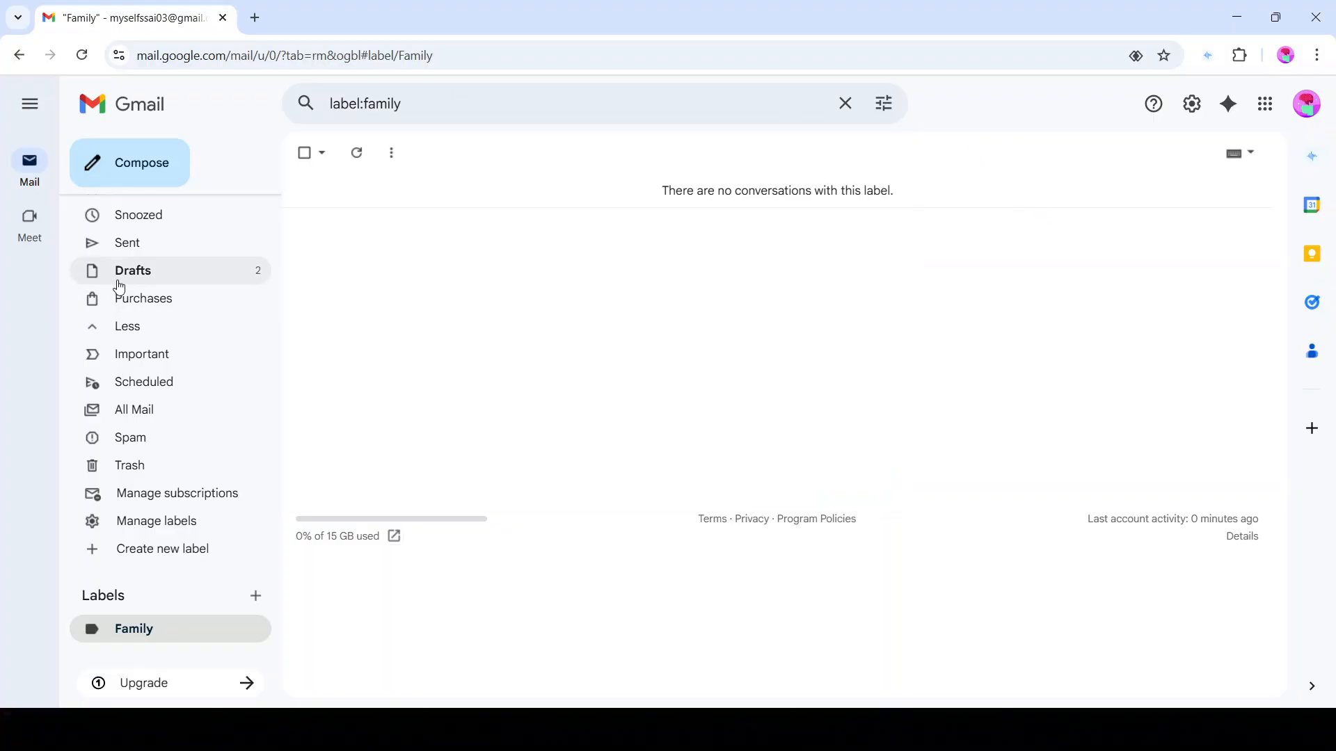
Return to the inbox and check the Starred folder.
scroll(139, 271, "up", 1)
left_click(170, 237)
left_click(169, 222)
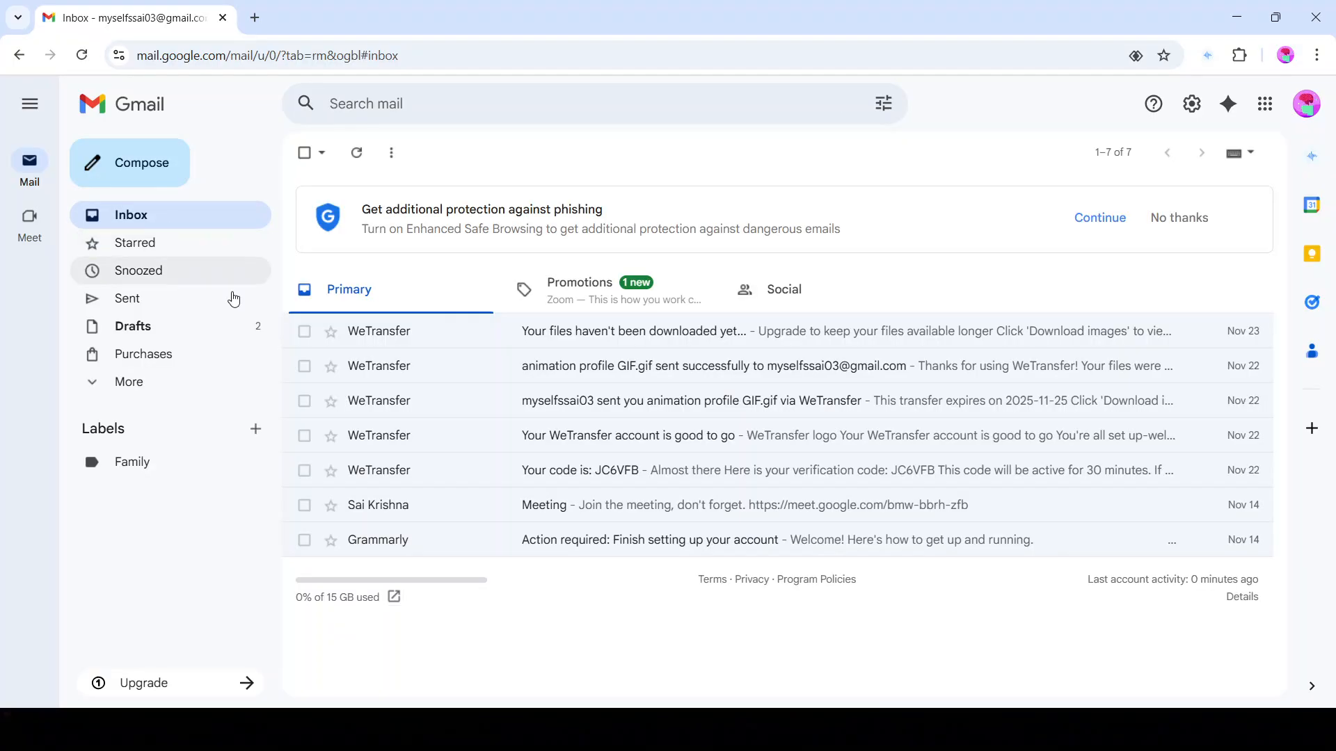
left_click(191, 245)
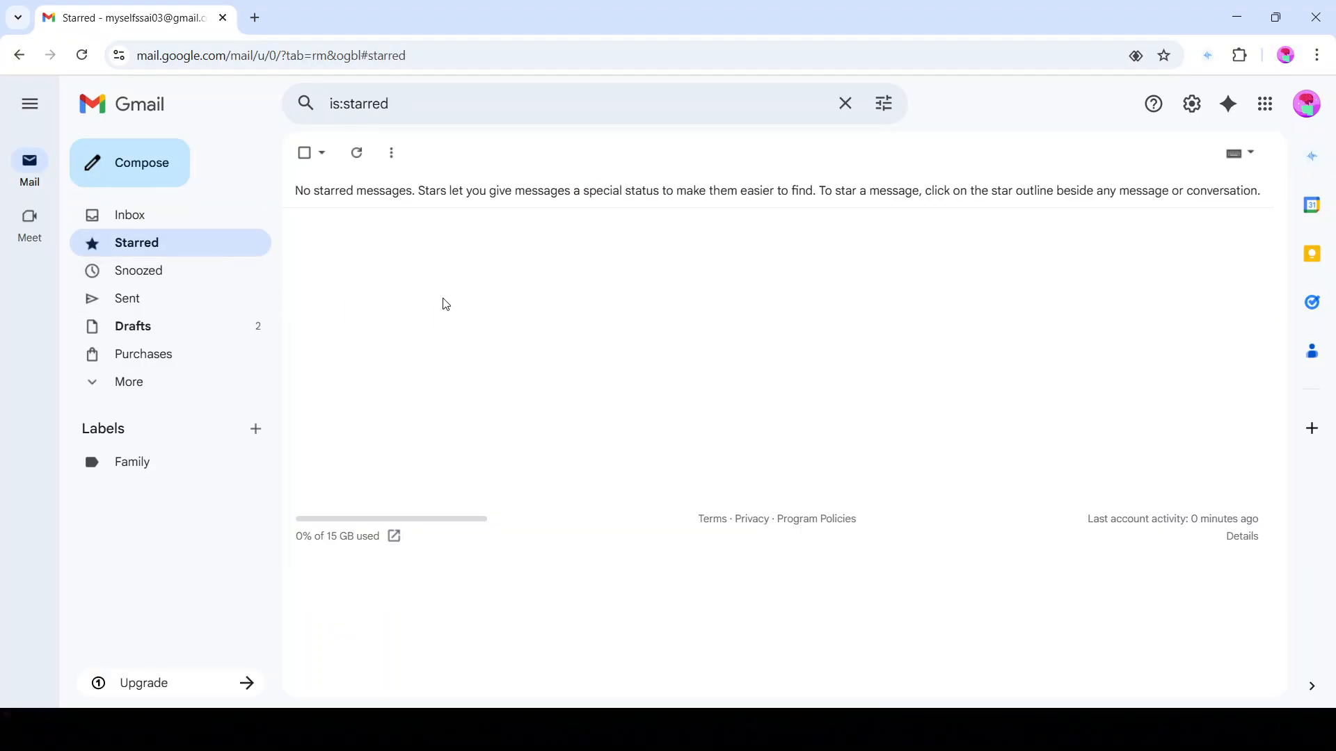
Star the Meeting email in the inbox and view it in the Starred folder.
left_click(185, 224)
left_click(304, 503)
left_click(304, 503)
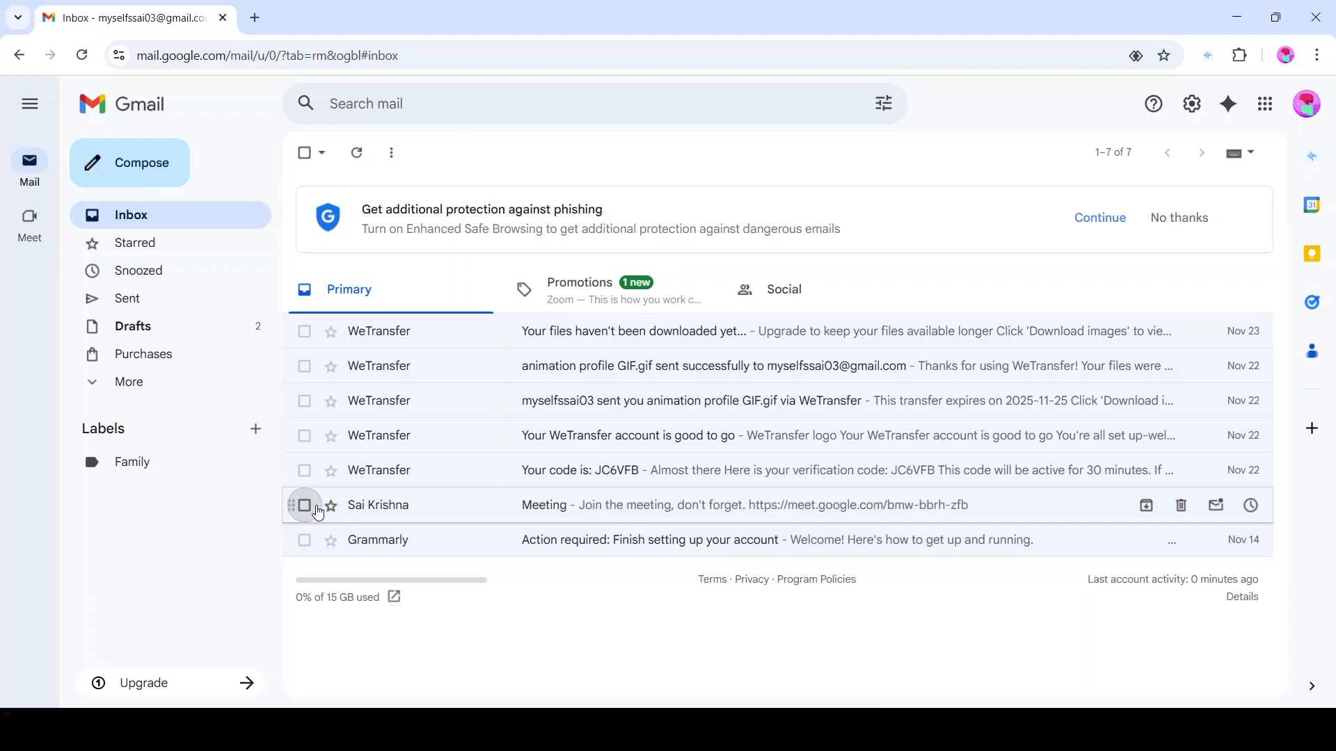
left_click(330, 505)
left_click(195, 252)
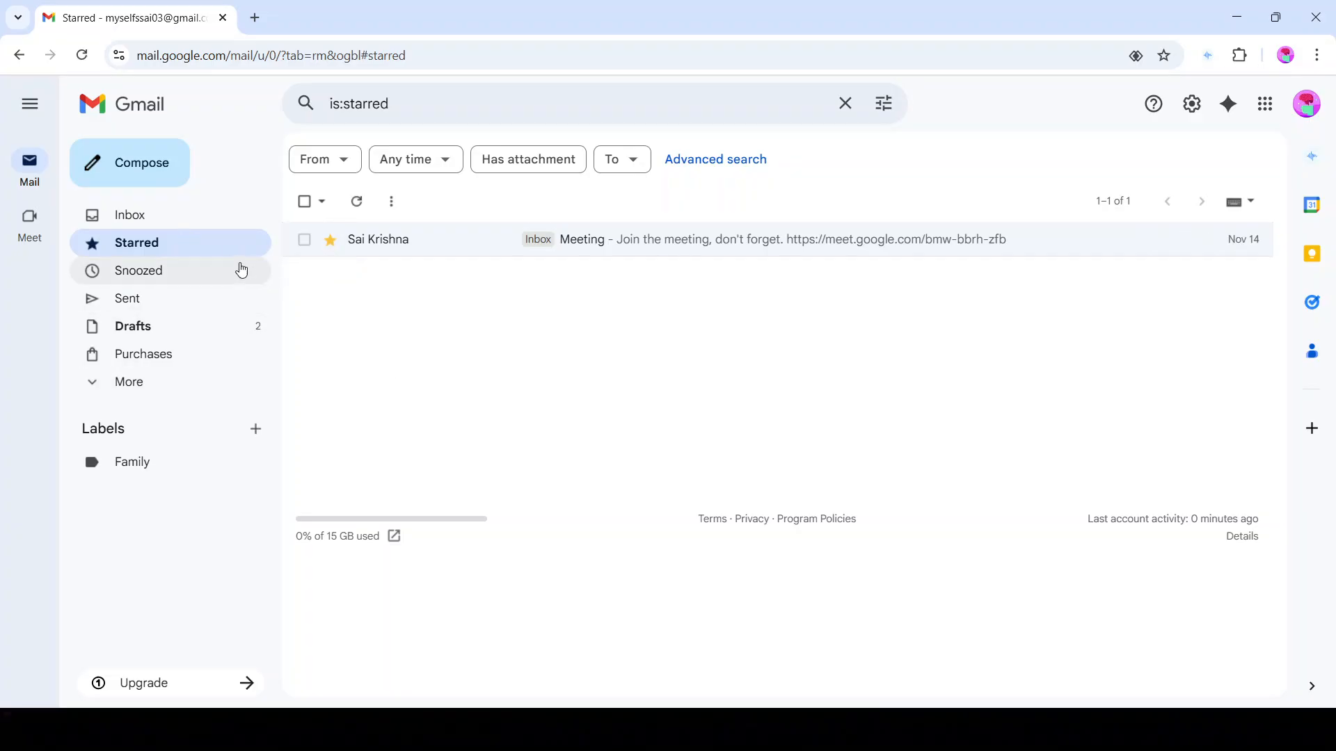
From the inbox, examine the advanced search criteria and the mail locations offered as the search scope, leaving every field blank.
left_click(194, 221)
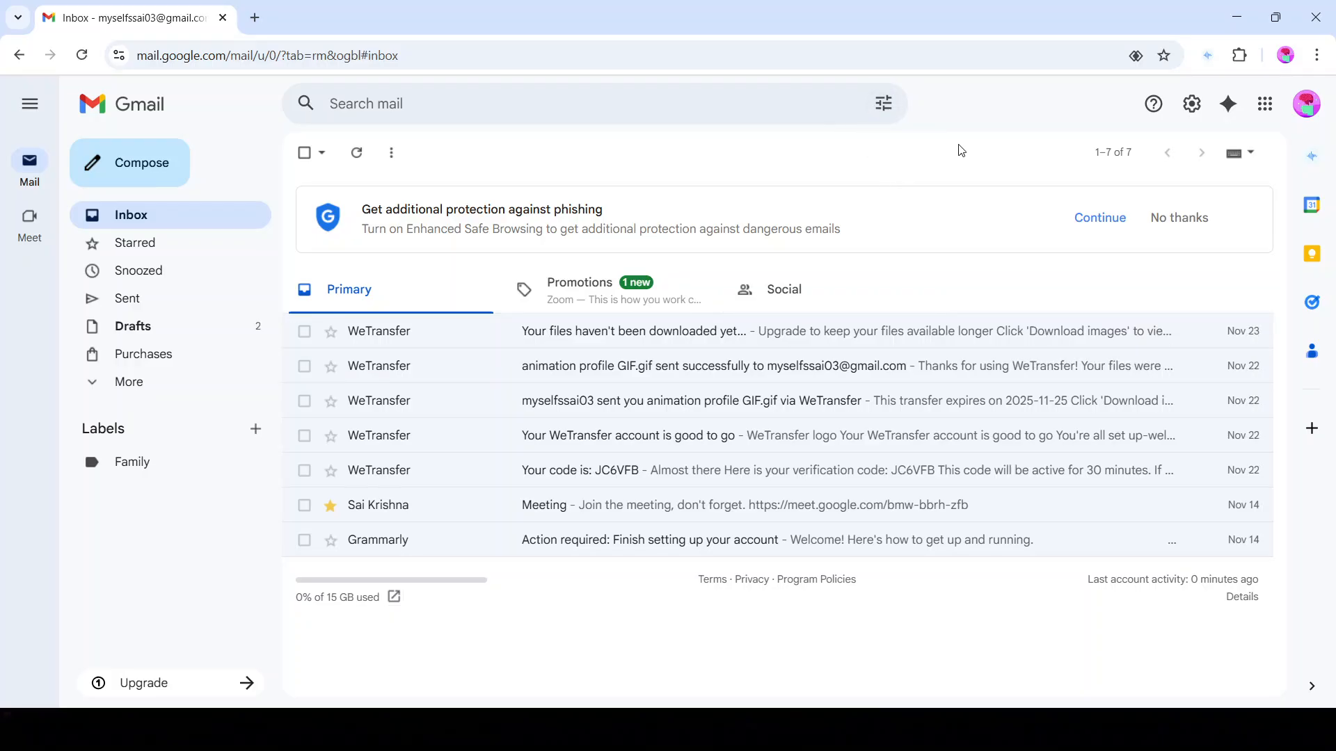
left_click(885, 101)
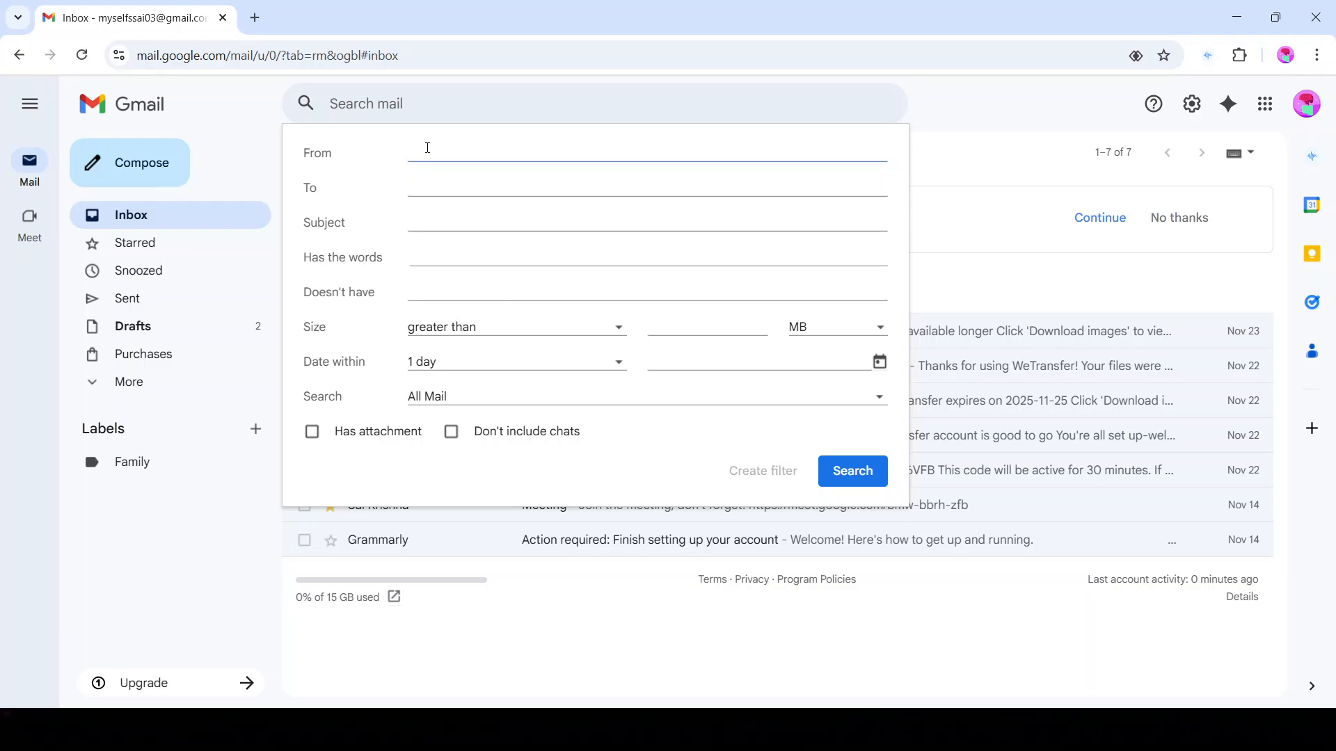
left_click(438, 222)
left_click(438, 258)
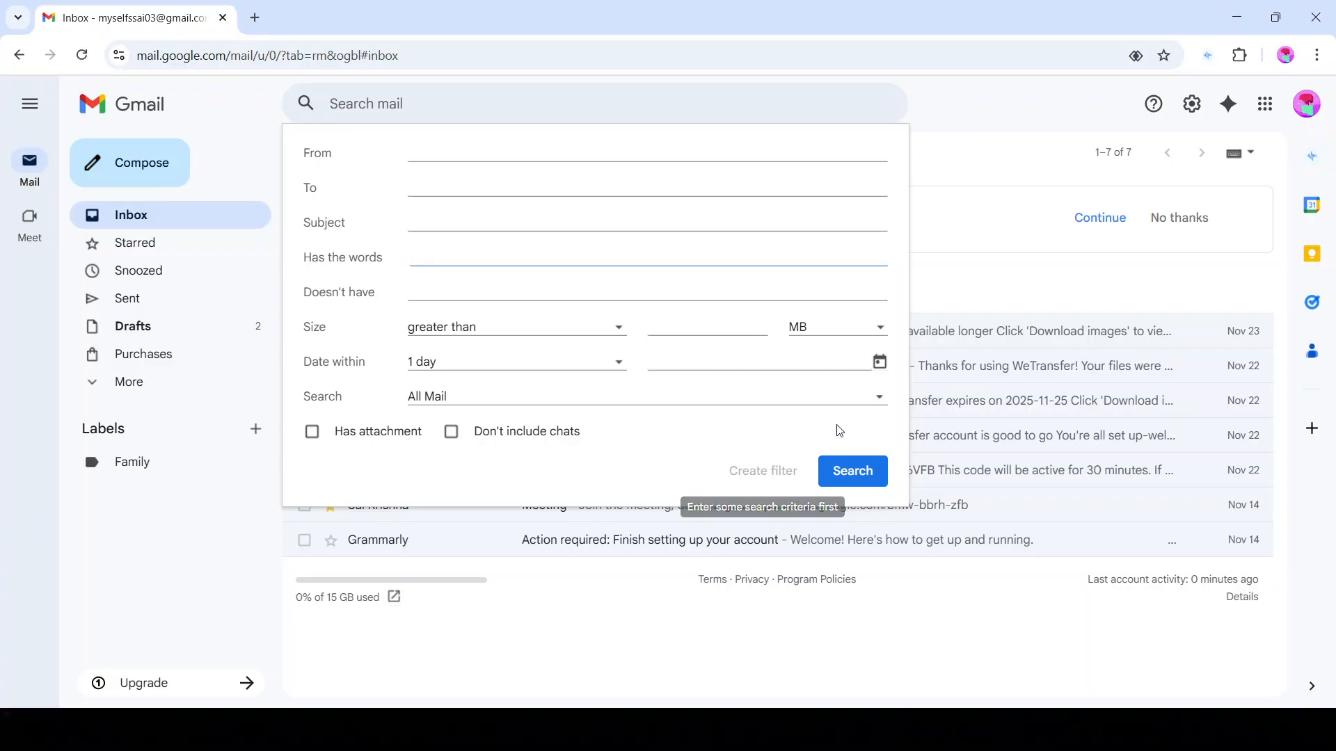
left_click(880, 397)
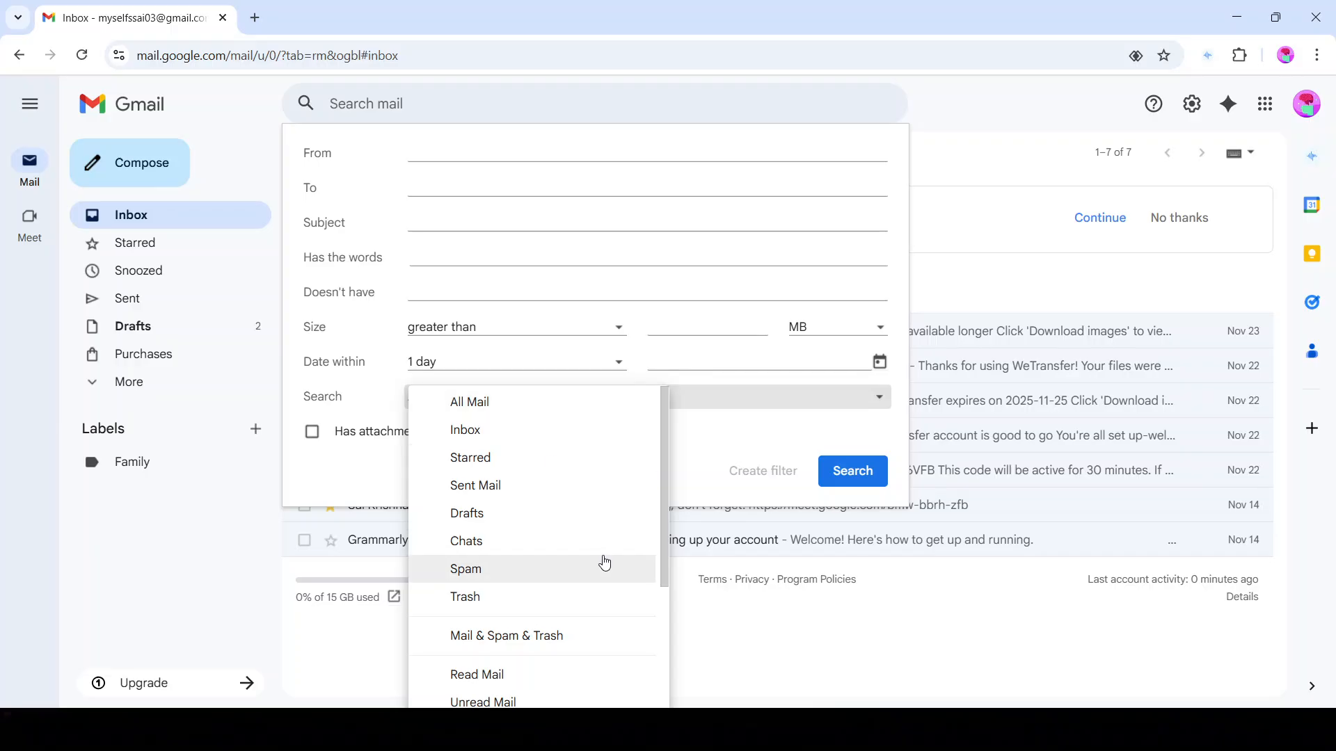
scroll(595, 485, "down", 3)
scroll(594, 485, "up", 3)
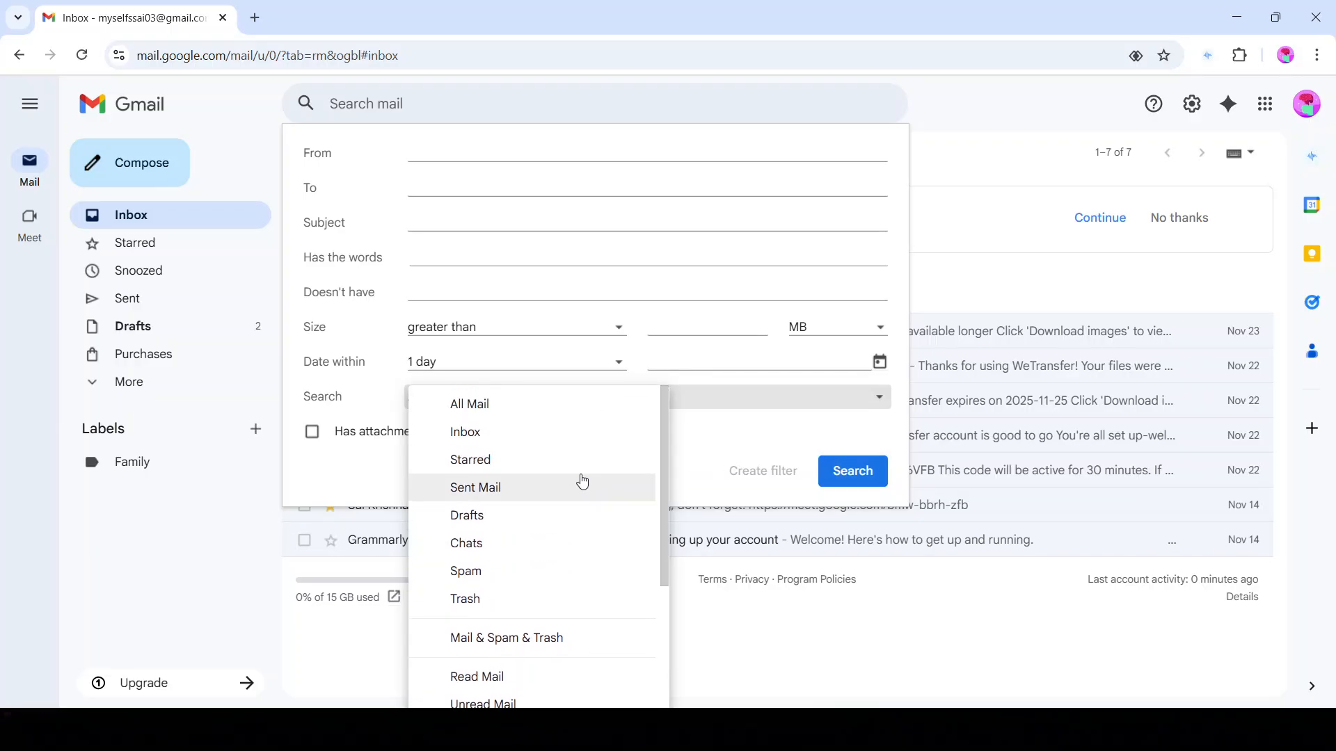
left_click(871, 399)
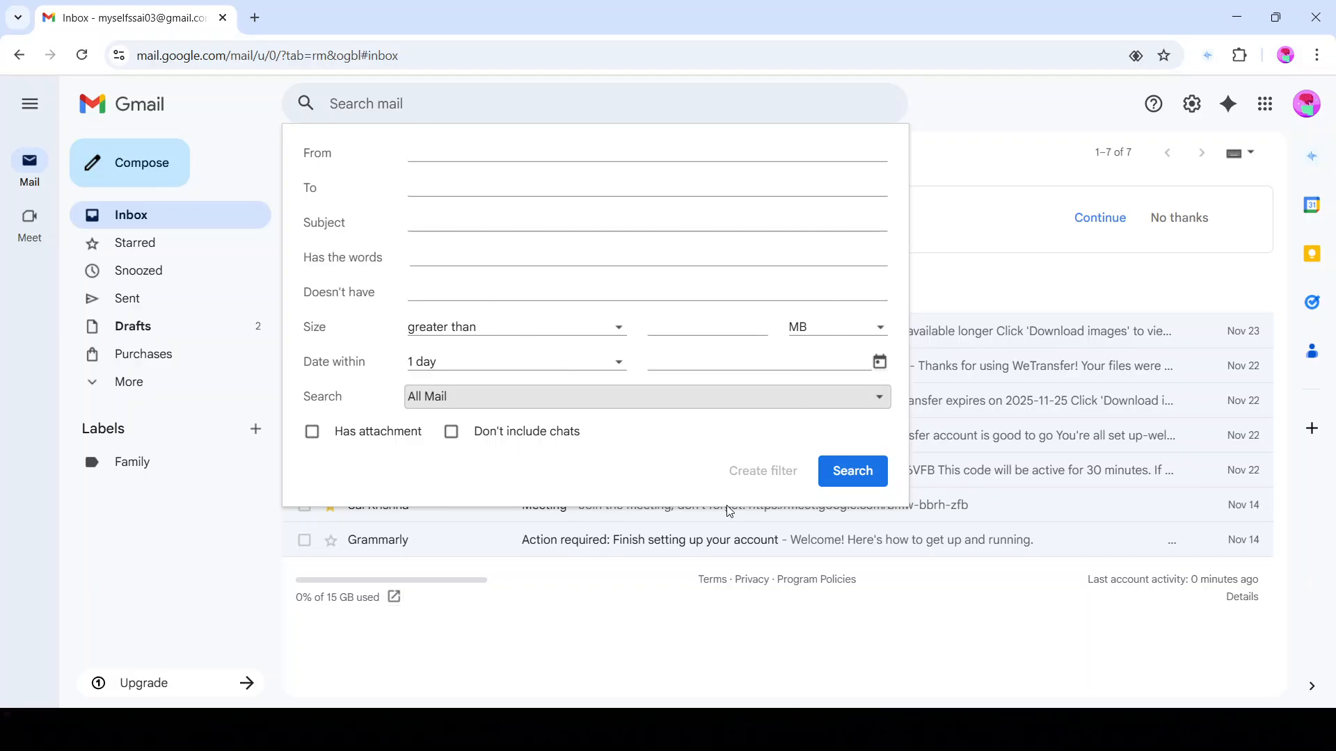
left_click(976, 134)
View the Promotions and Social categories of the inbox and return to Primary.
left_click(556, 288)
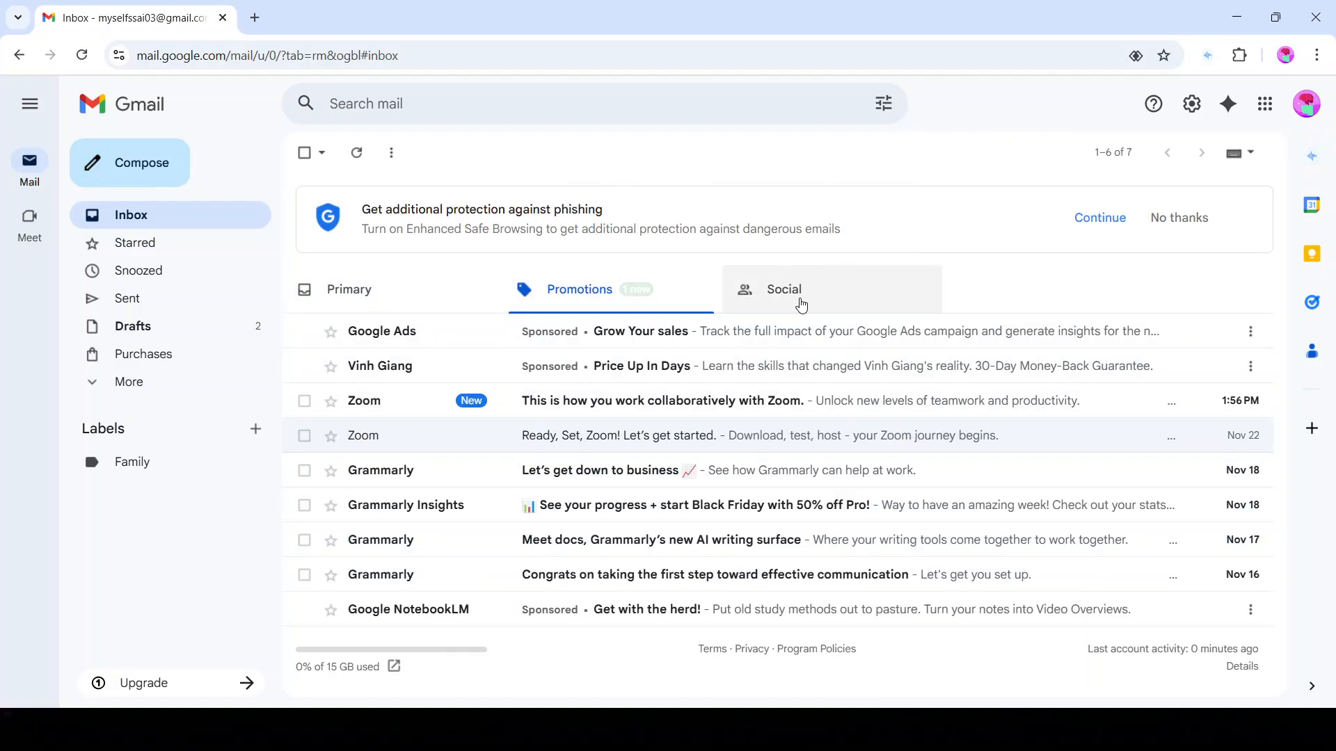
left_click(802, 305)
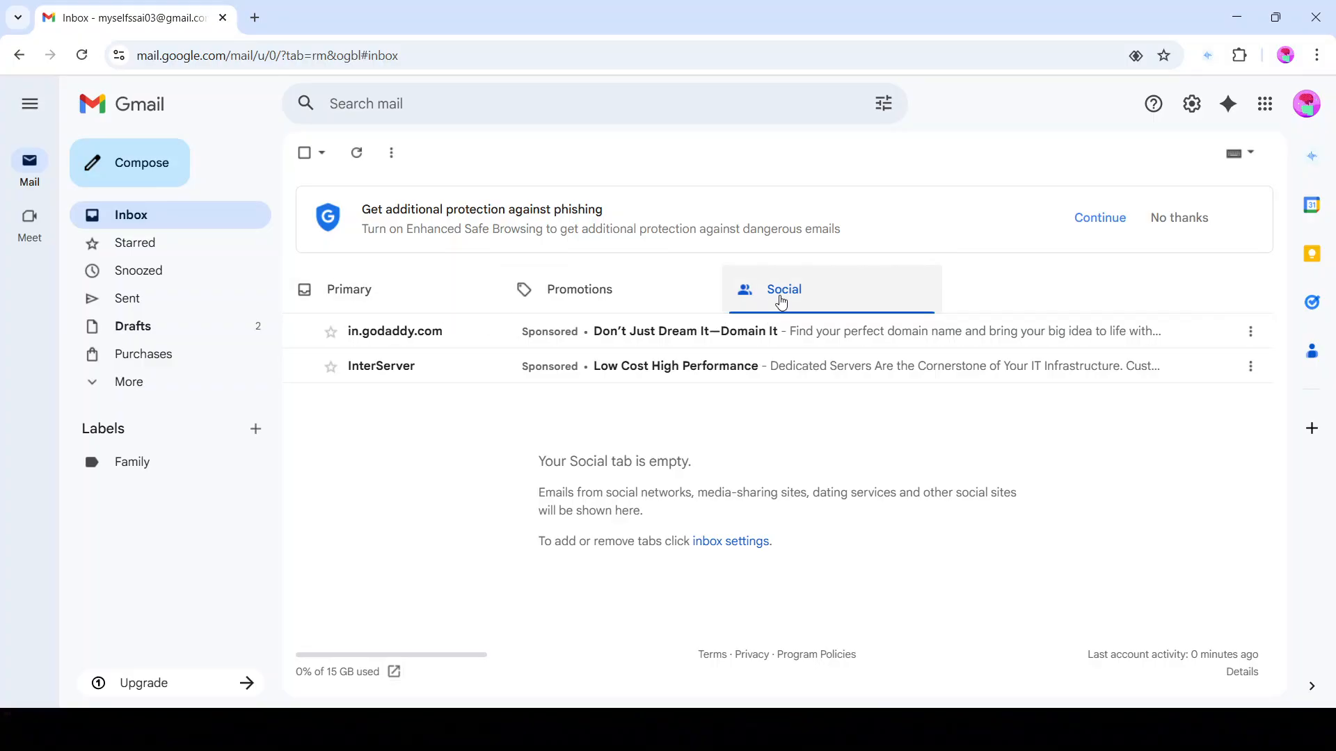
left_click(393, 307)
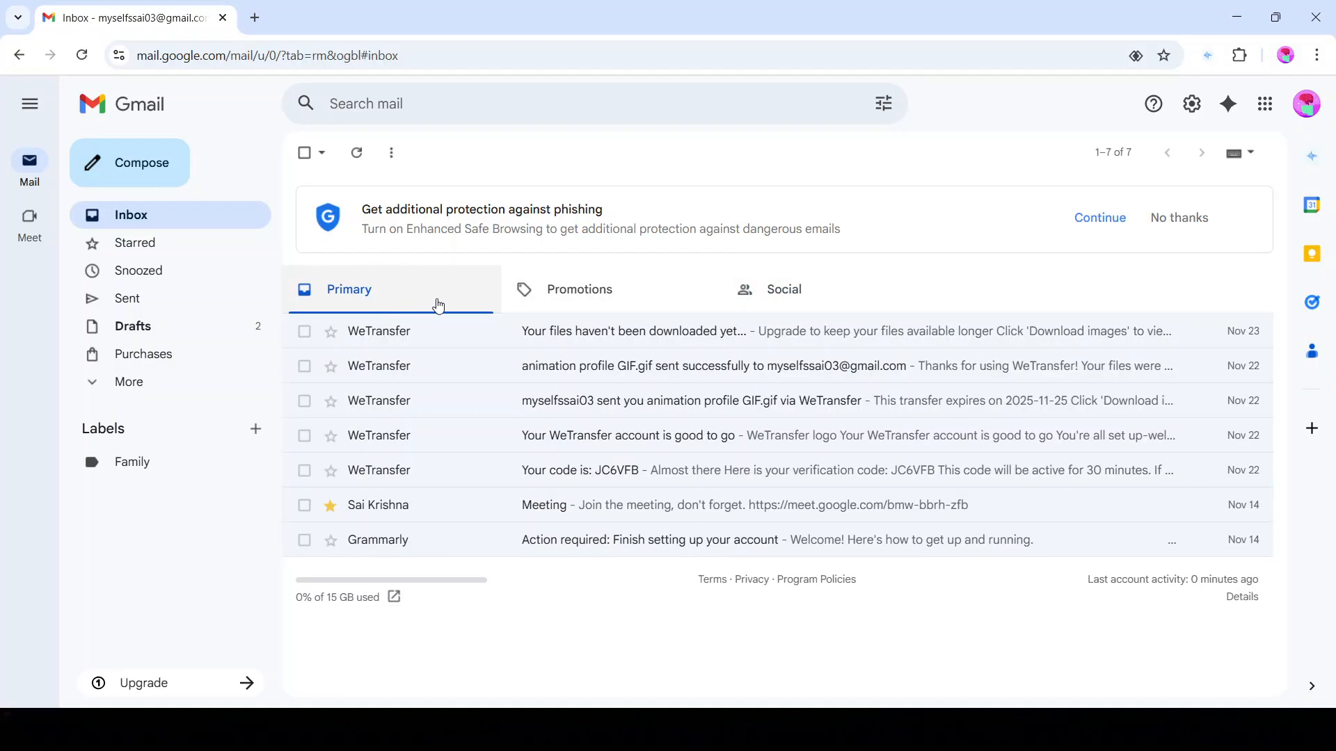
Review the Inbox settings for categories, reading pane, importance markers and filtered mail, and return to the inbox.
left_click(1192, 106)
left_click(1162, 200)
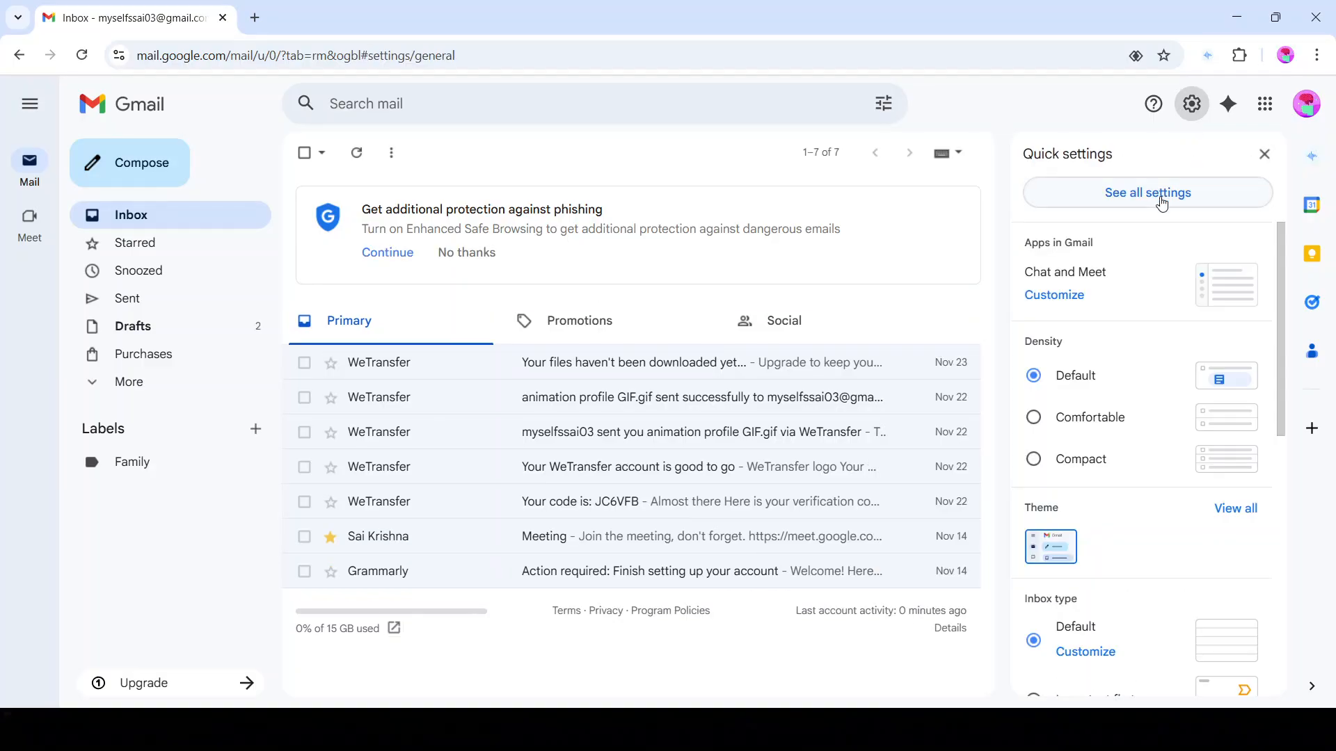
left_click(428, 195)
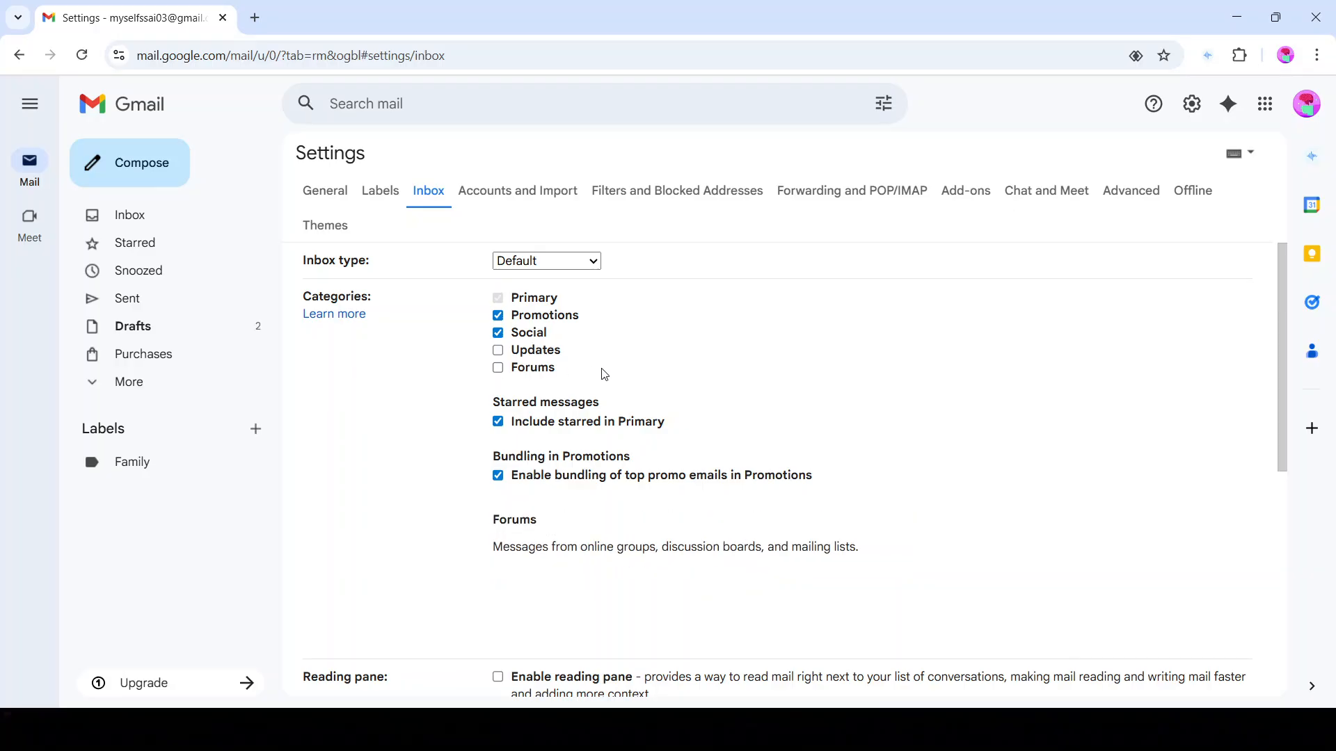
scroll(606, 375, "down", 4)
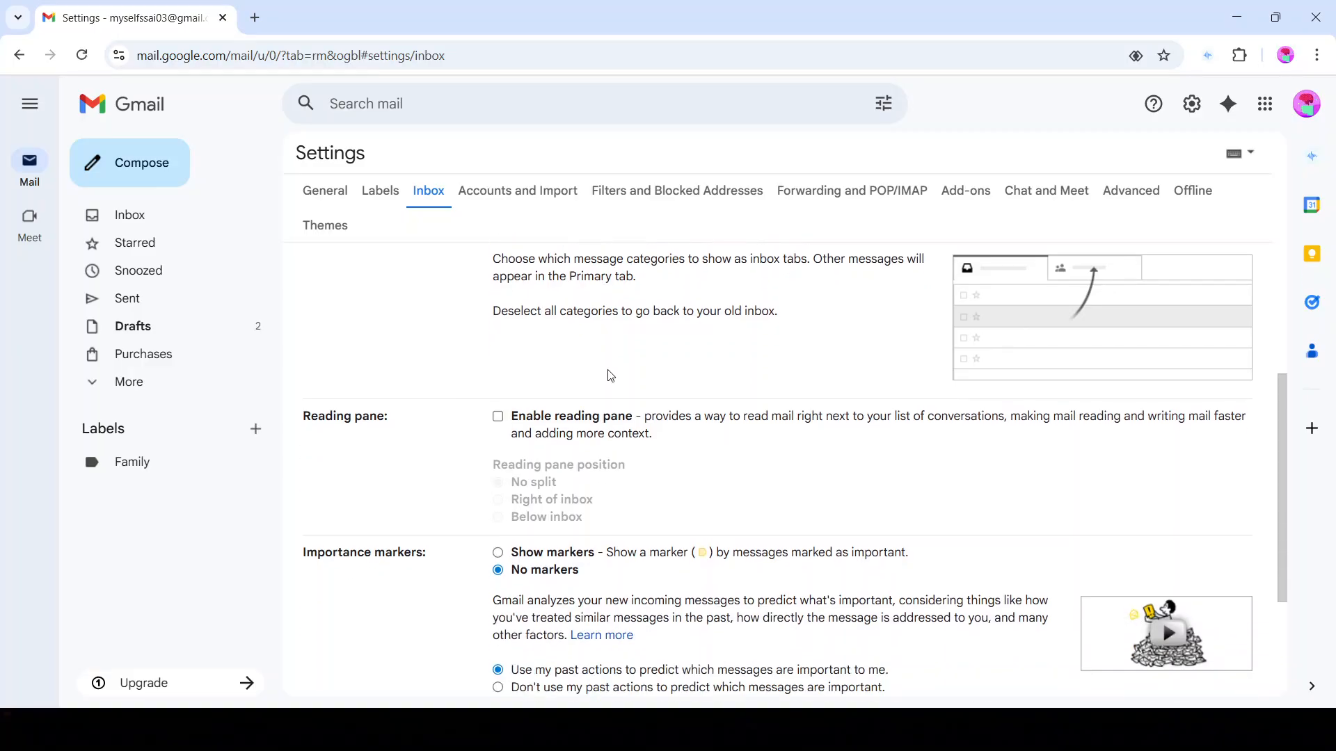
scroll(611, 375, "down", 3)
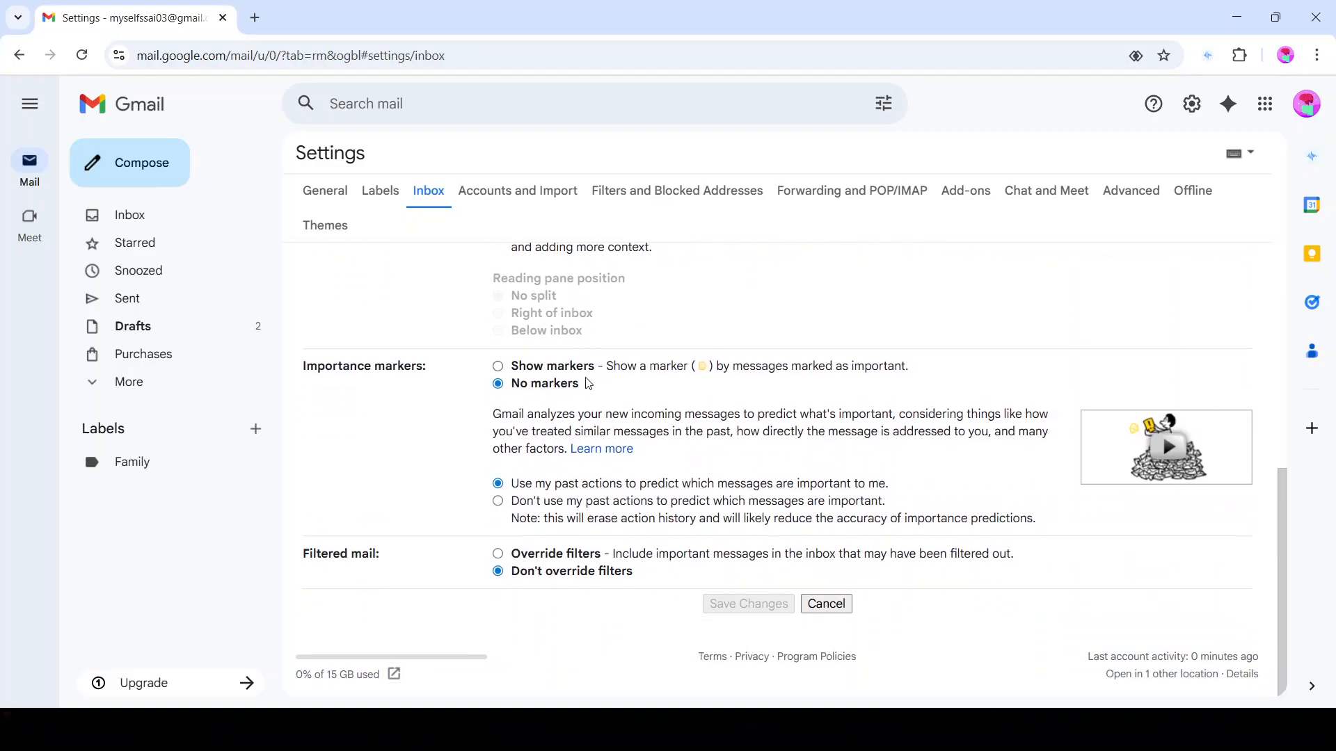
scroll(682, 382, "up", 7)
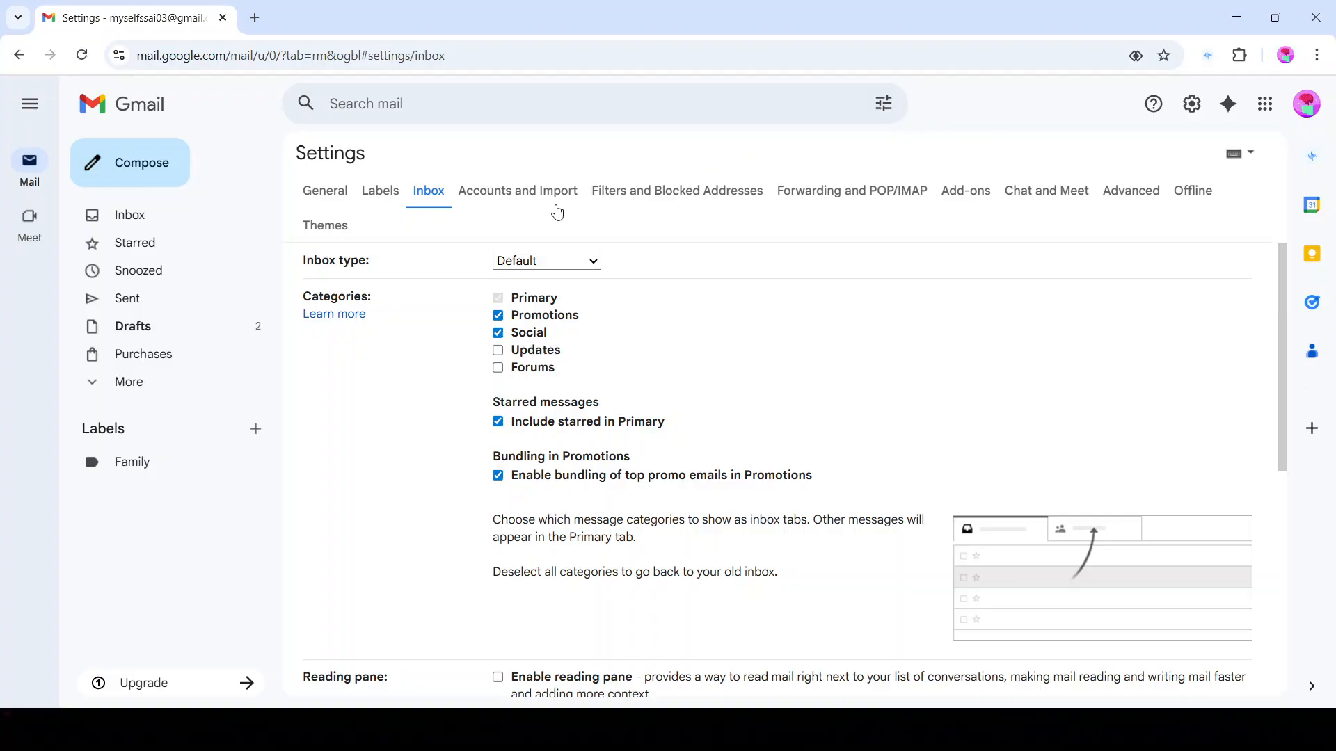
left_click(176, 221)
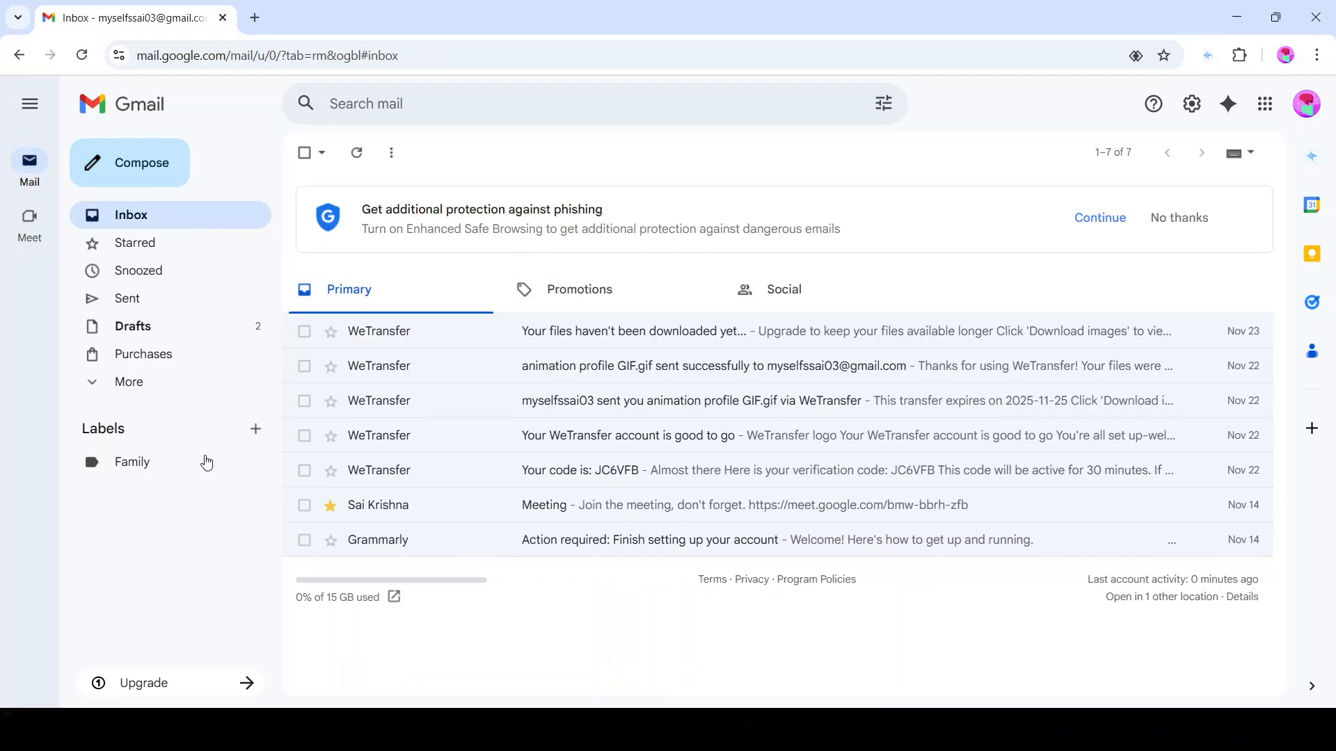